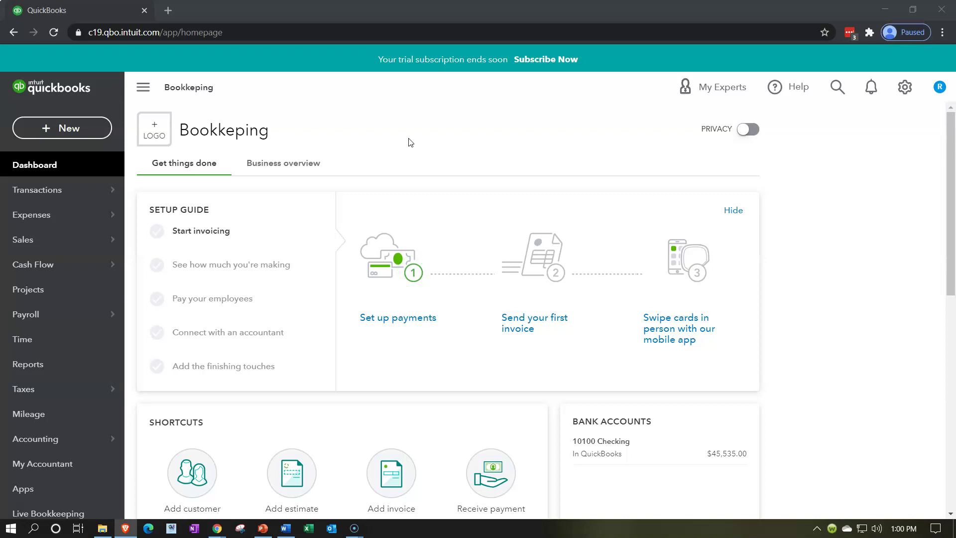
Open the custom form styles list and look over the types offered for a new style
click(904, 89)
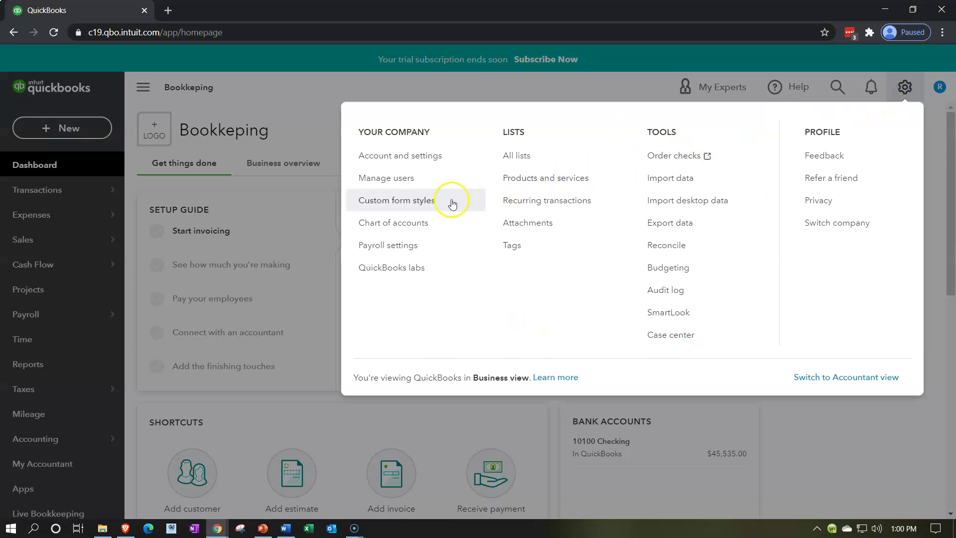
click(410, 209)
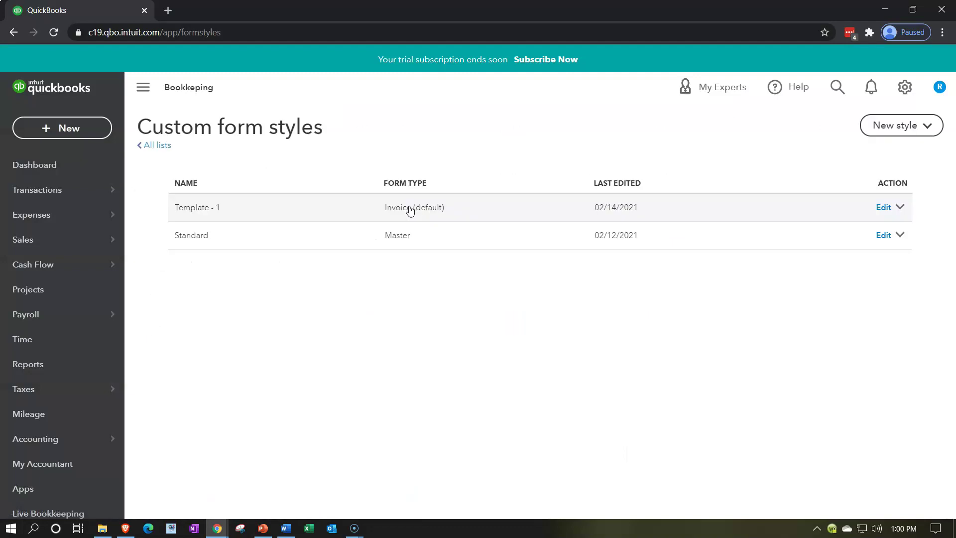
click(925, 132)
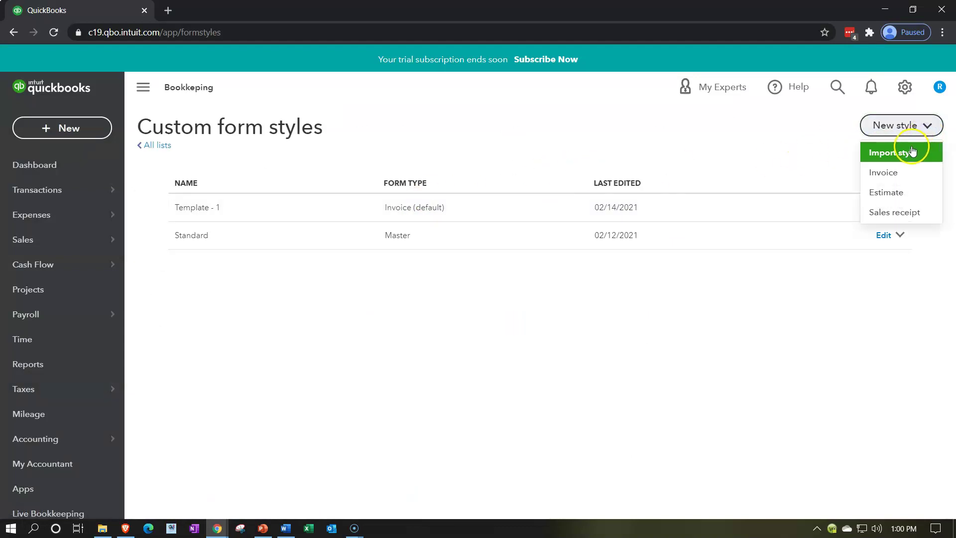
click(912, 151)
click(897, 213)
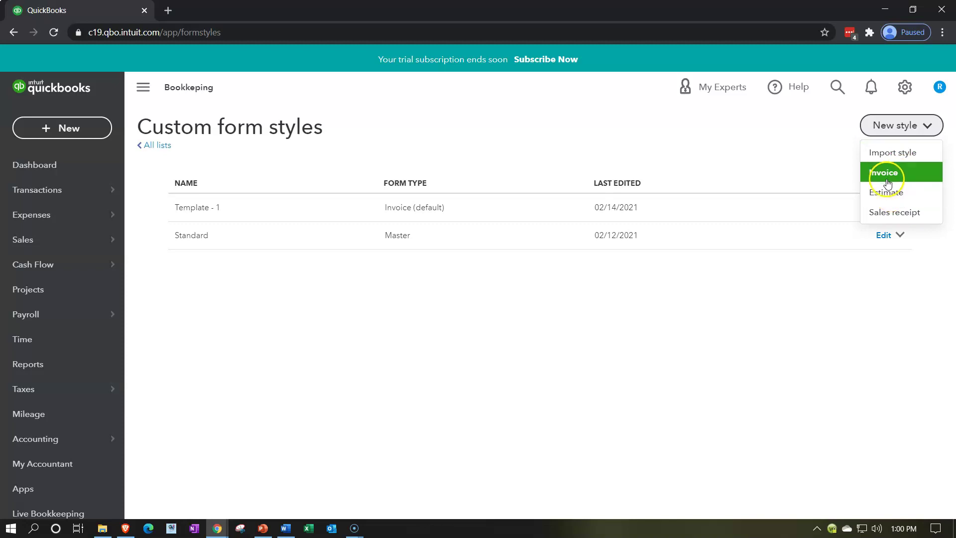
click(805, 165)
Open the Template - 1 invoice style to review its design and exit without saving
click(263, 217)
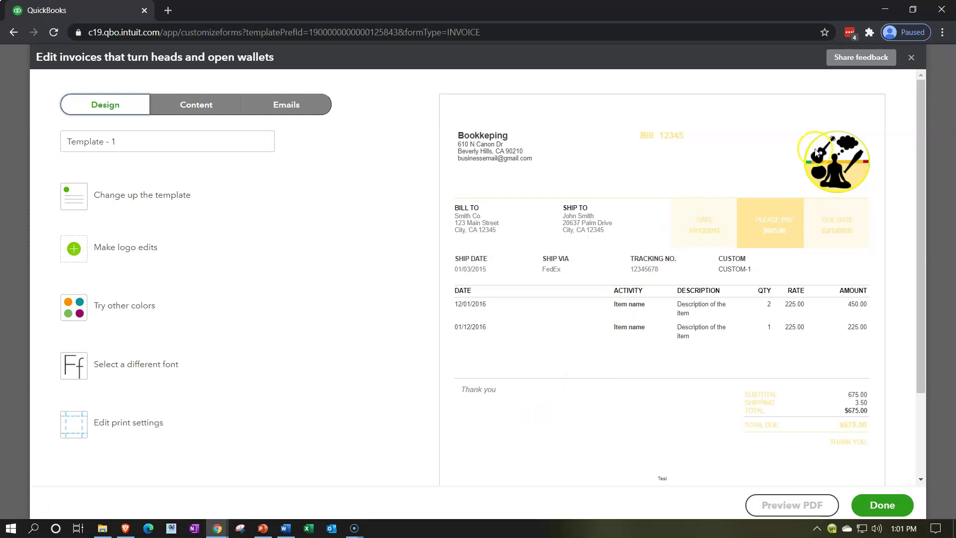
click(913, 52)
click(912, 58)
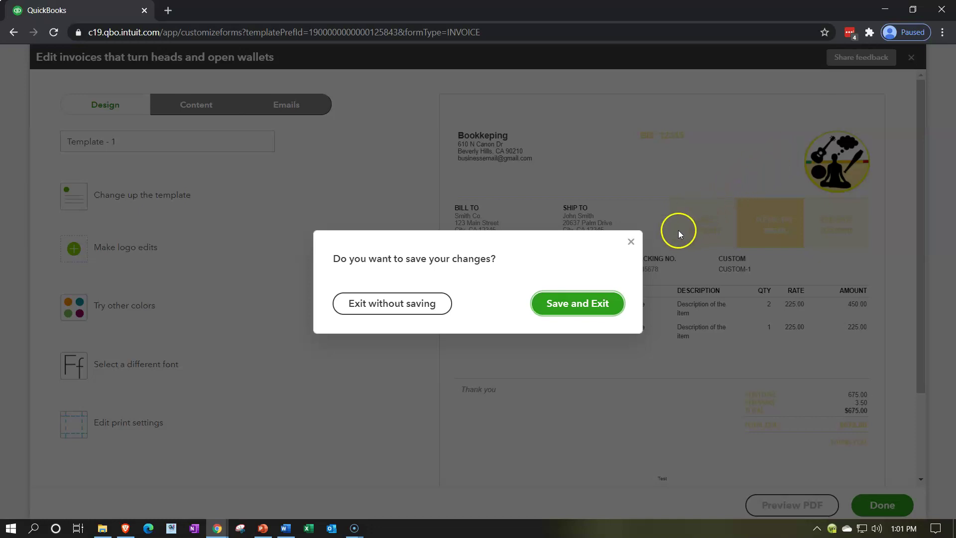
click(419, 302)
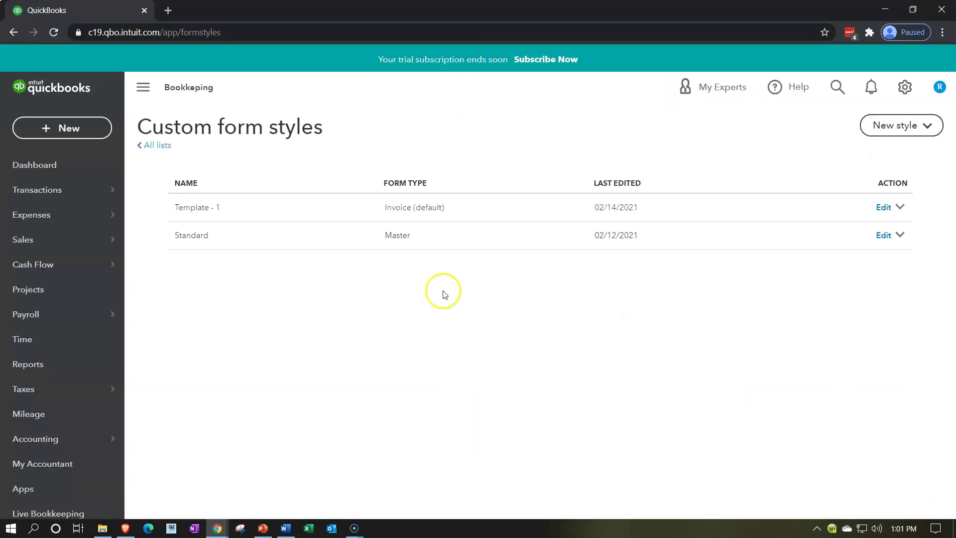
Check the Import Style experiment in QuickBooks Labs and close the page
click(903, 96)
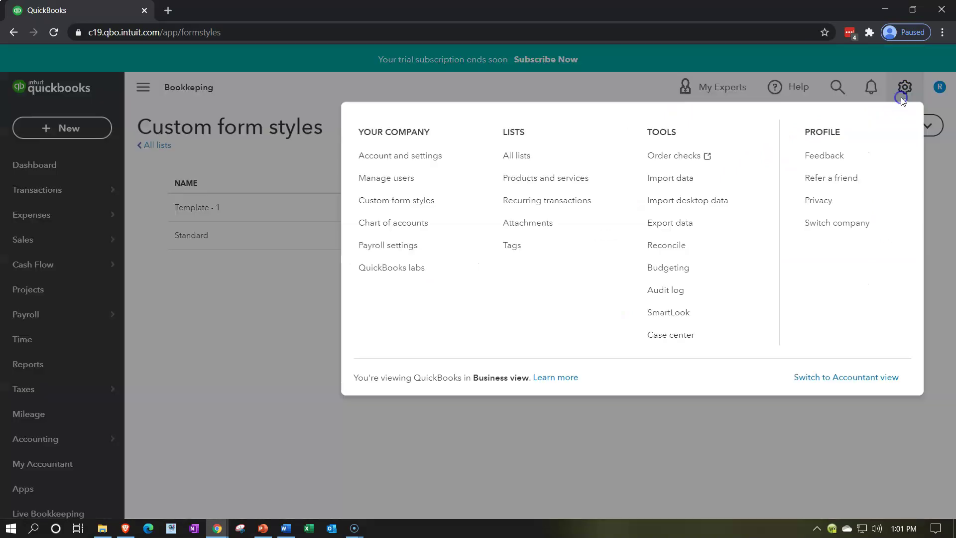
click(415, 271)
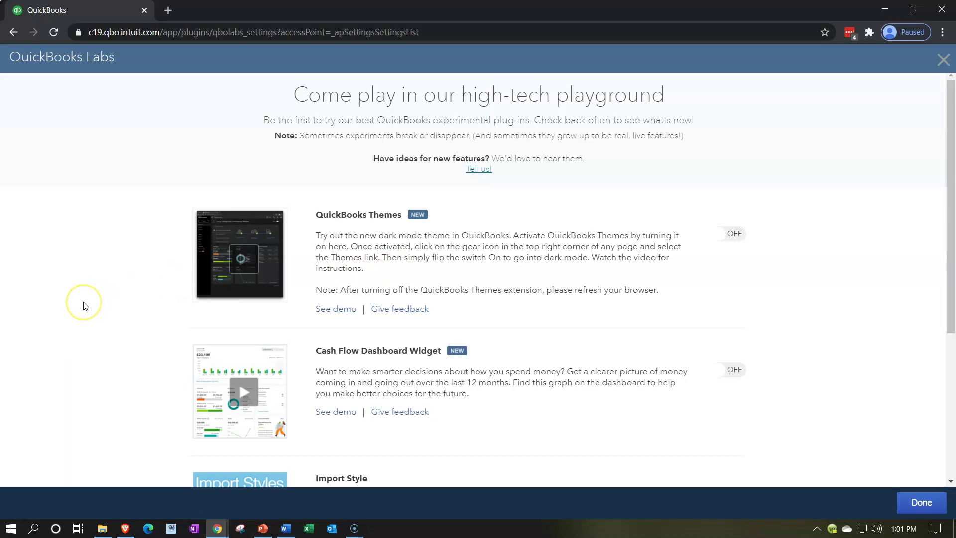
scroll(83, 306, down, 5)
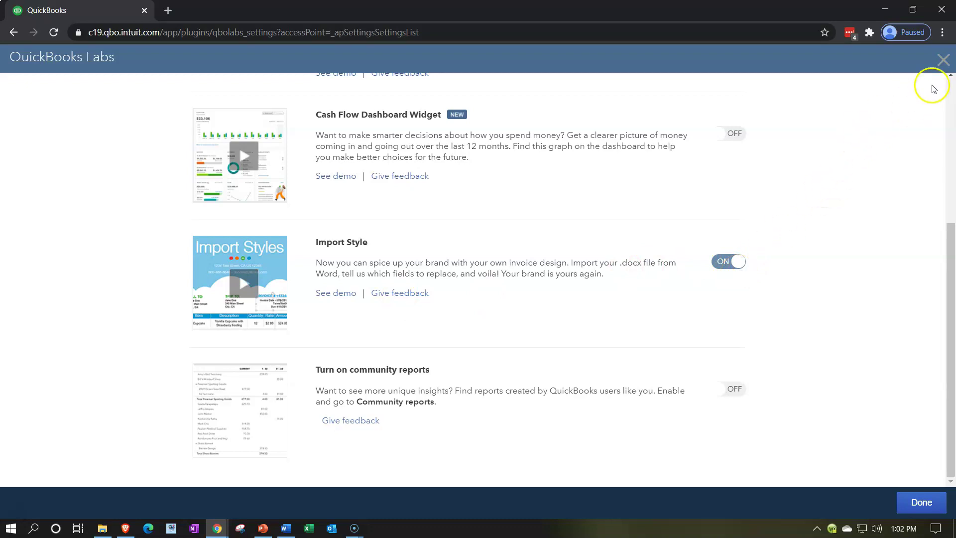
click(944, 62)
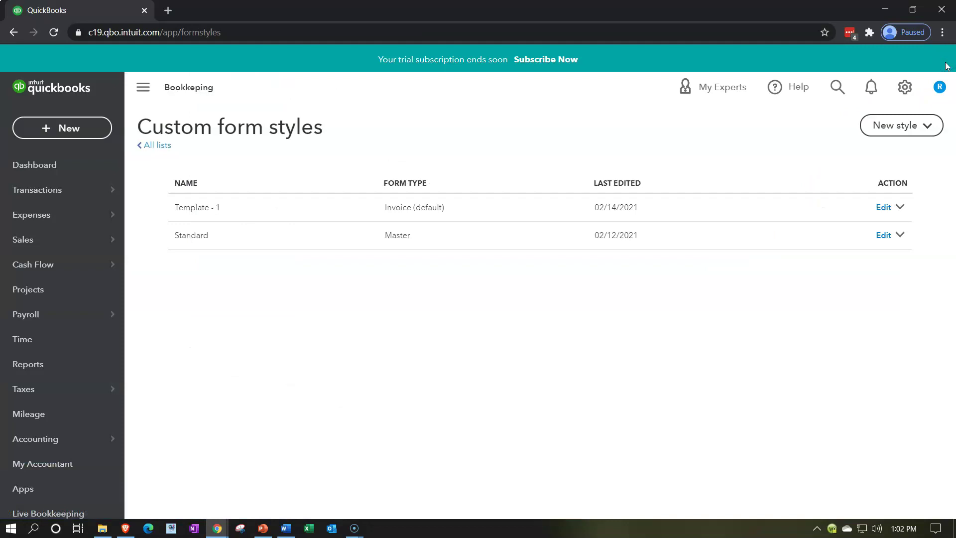
Reopen the custom form styles and bring up the new style options, including Import style
click(904, 86)
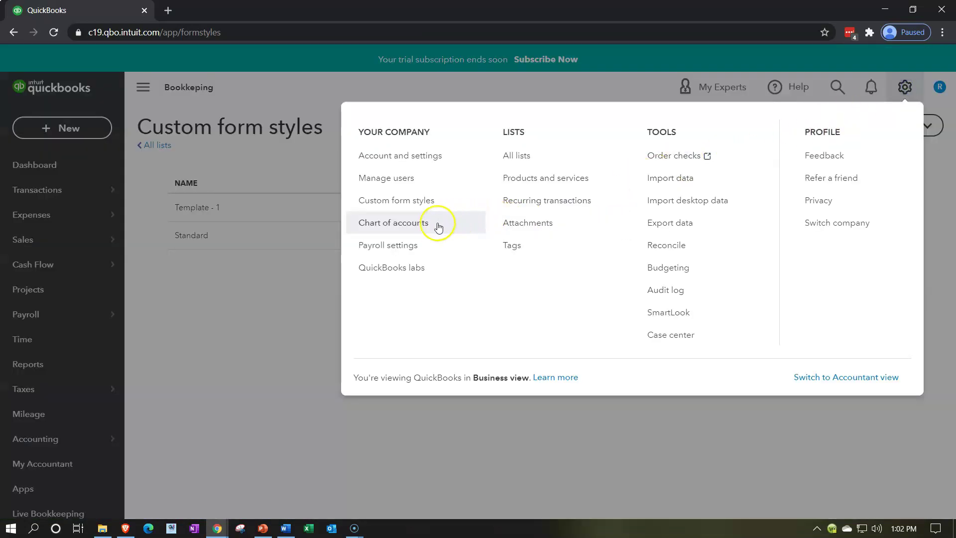
click(413, 208)
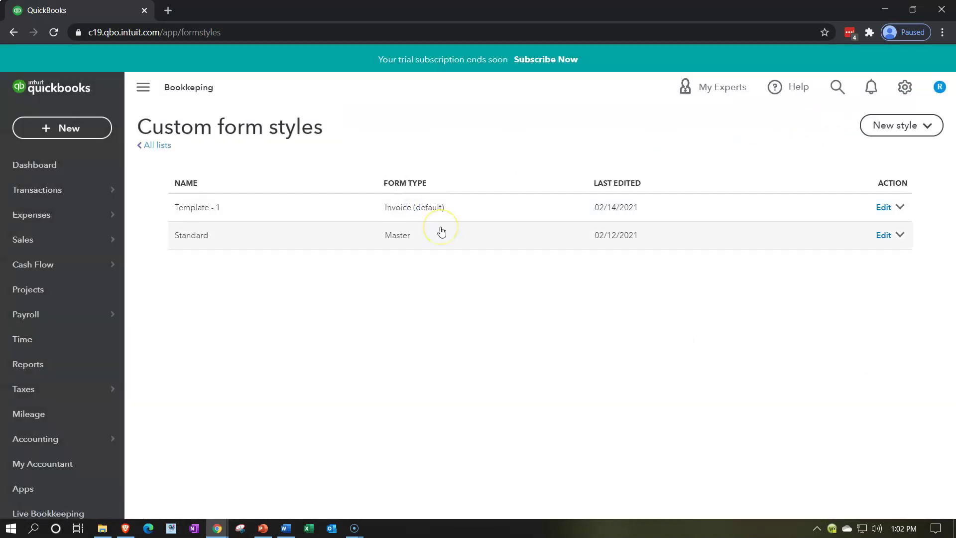
click(924, 127)
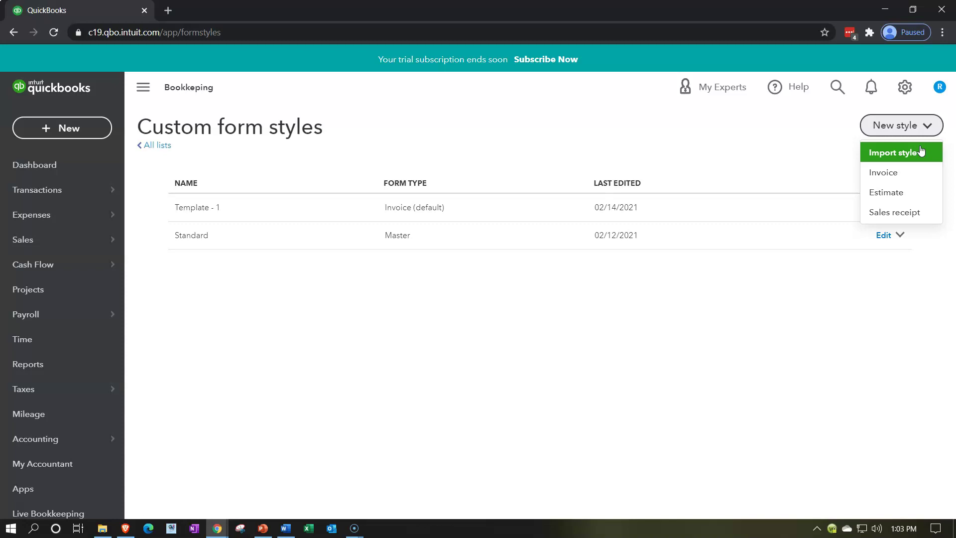
Switch to Word and search the online document templates for "invoice"
click(602, 320)
click(623, 343)
click(618, 344)
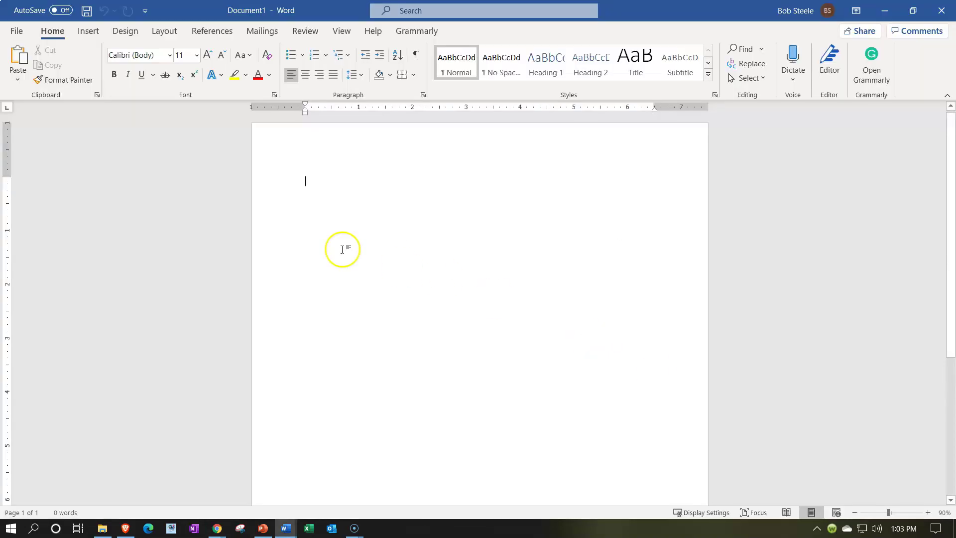
click(19, 33)
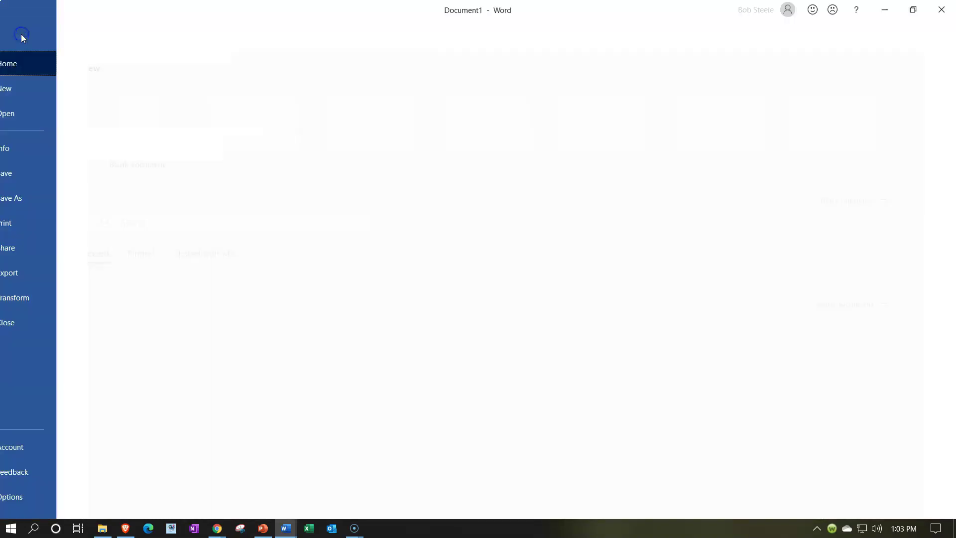
click(35, 89)
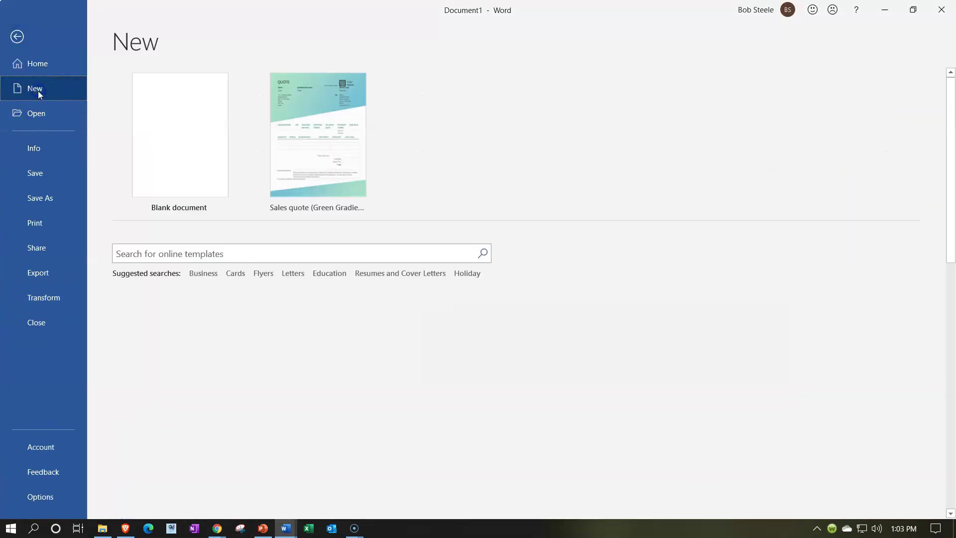
text(invoice)
key(Return)
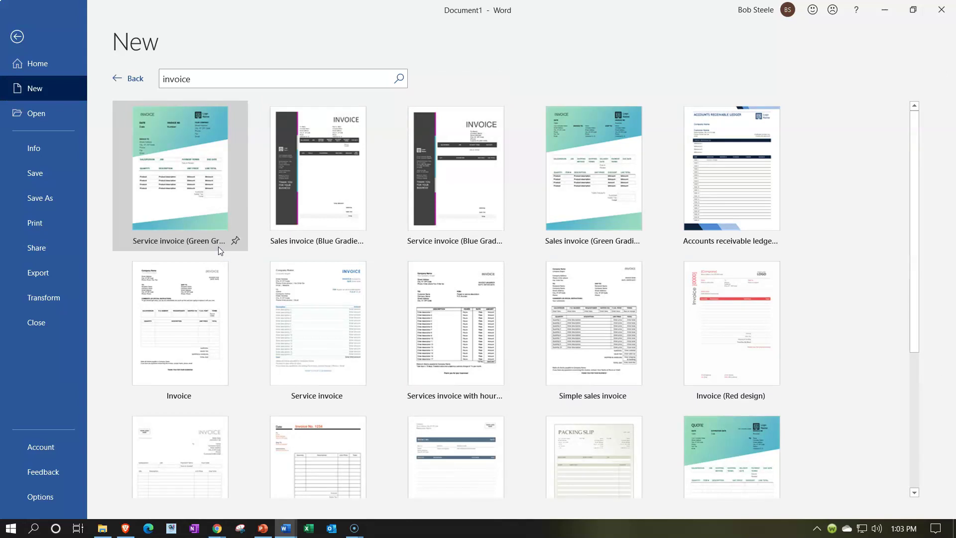
Preview the Sales invoice (Blue Gradient) template, close the preview and browse the other invoice templates
click(355, 177)
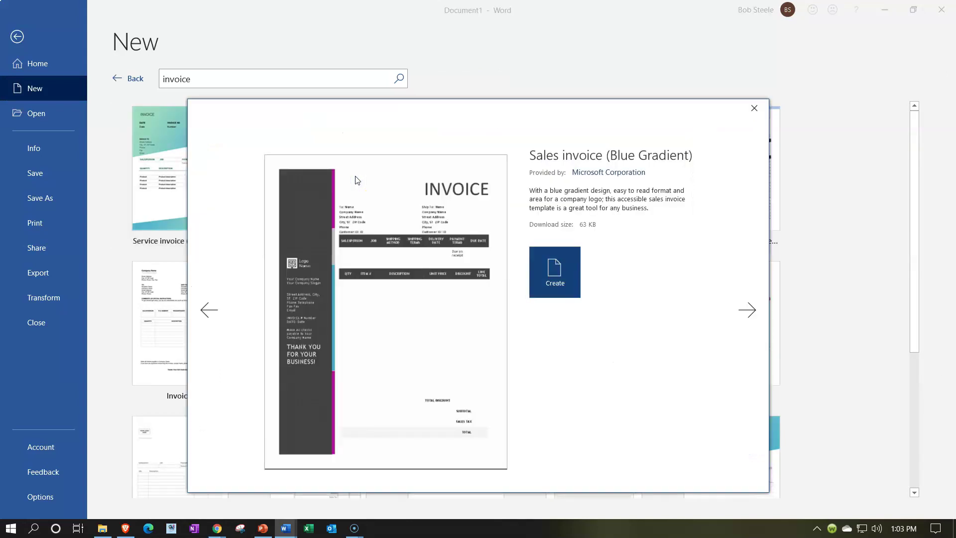
click(348, 381)
click(754, 109)
scroll(734, 309, down, 1)
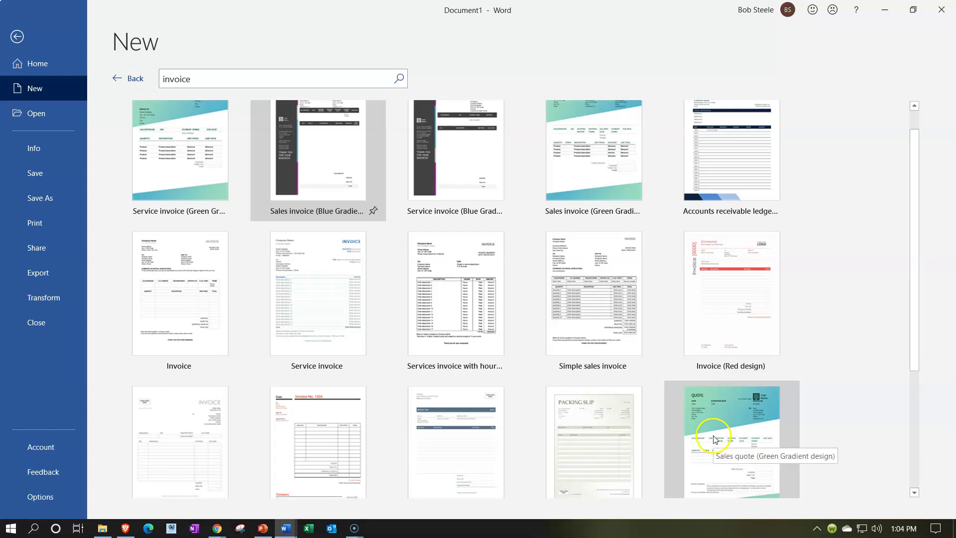
Create a new document from the Service invoice (Blue Gradient design) template
click(473, 172)
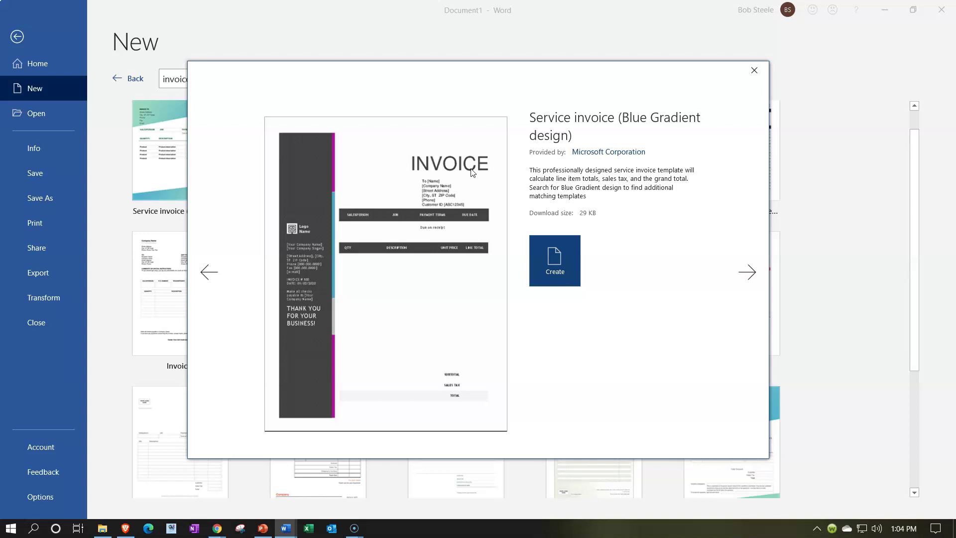
click(548, 260)
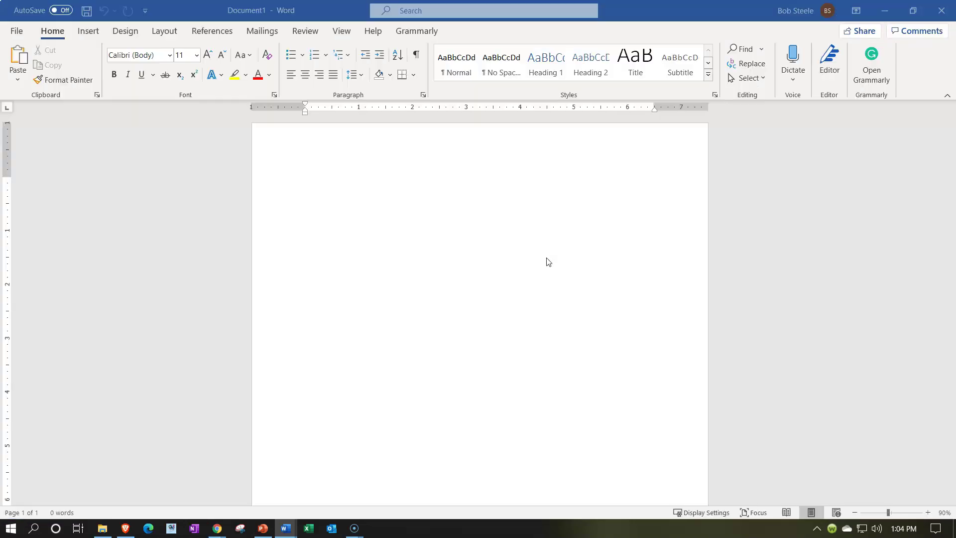
click(518, 298)
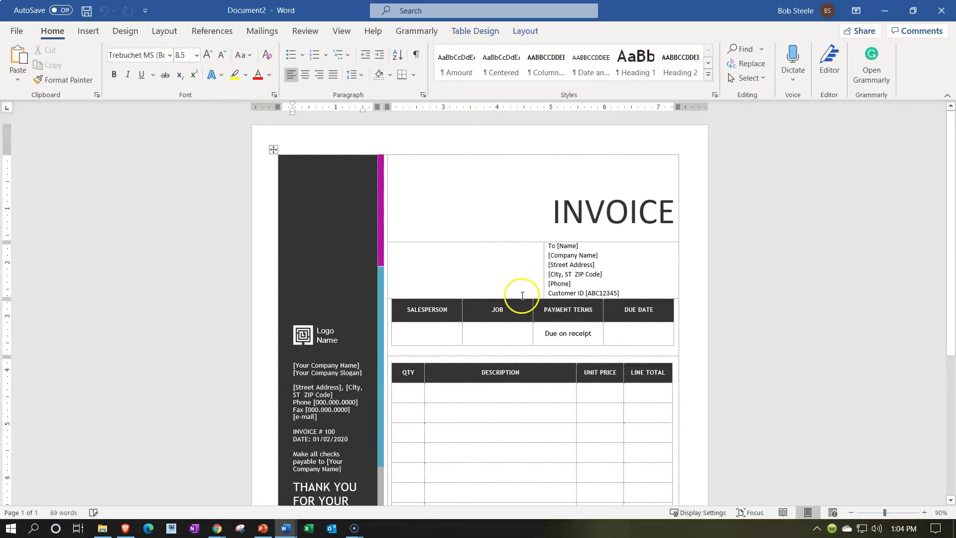
Replace the square brackets around the Name placeholder in the invoice's To block with angle brackets
scroll(510, 308, down, 1)
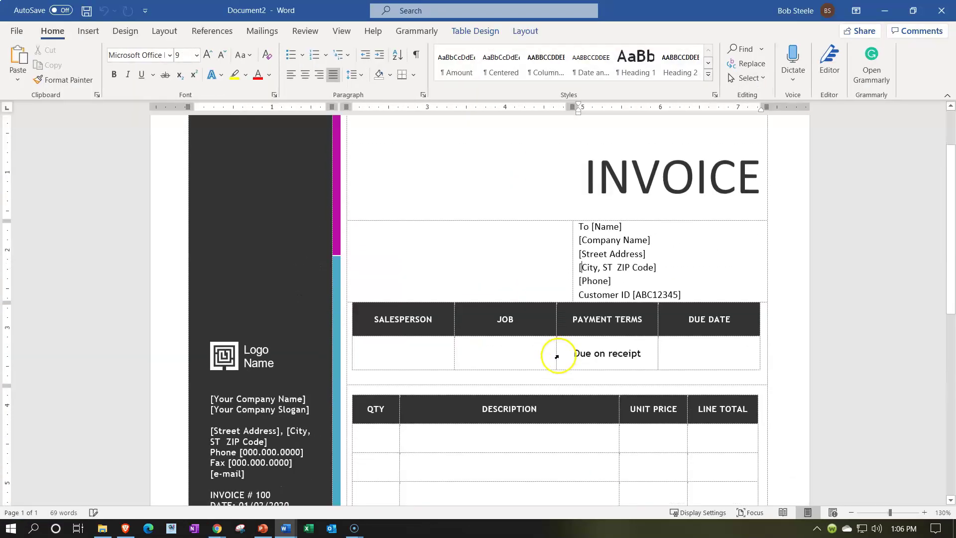
scroll(556, 357, down, 1)
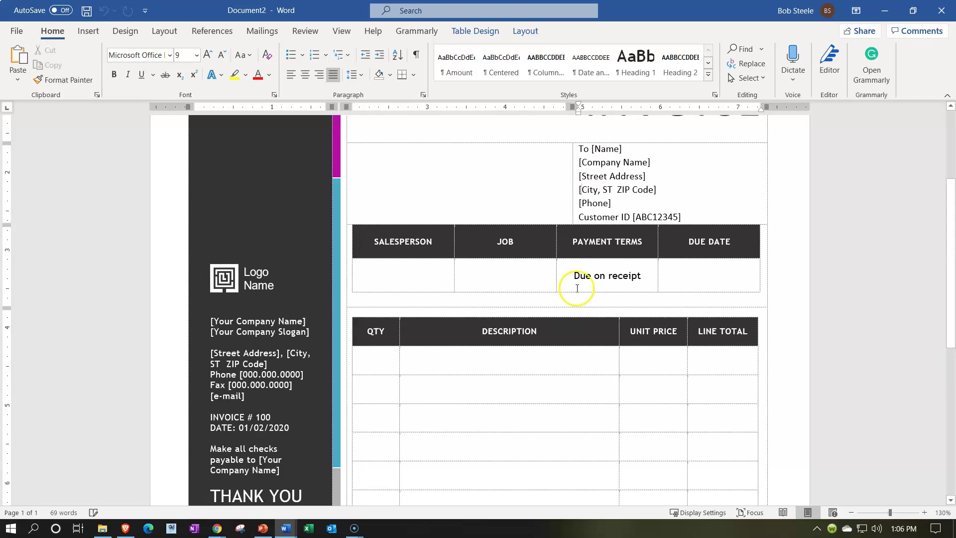
click(594, 156)
scroll(605, 209, up, 1)
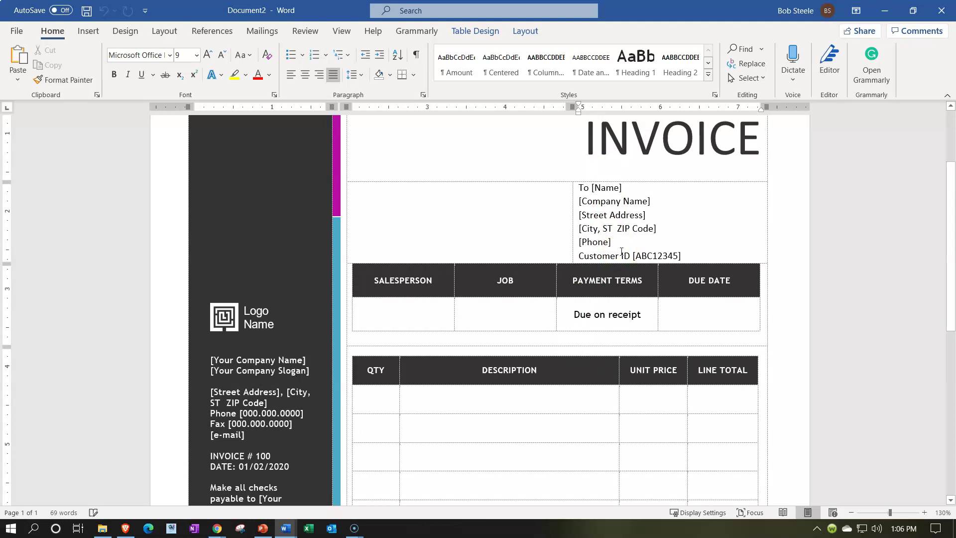
key(BackSpace)
text(<)
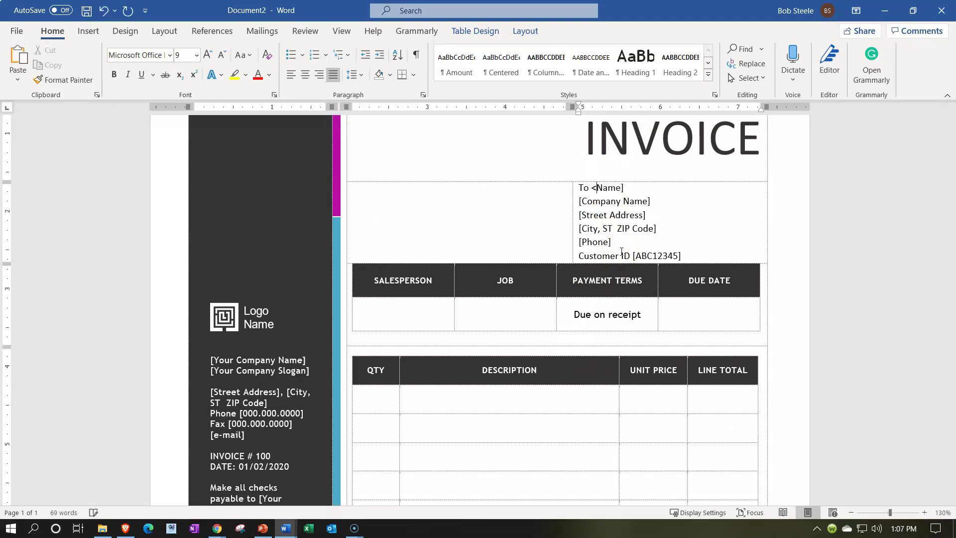
key(BackSpace)
text(>)
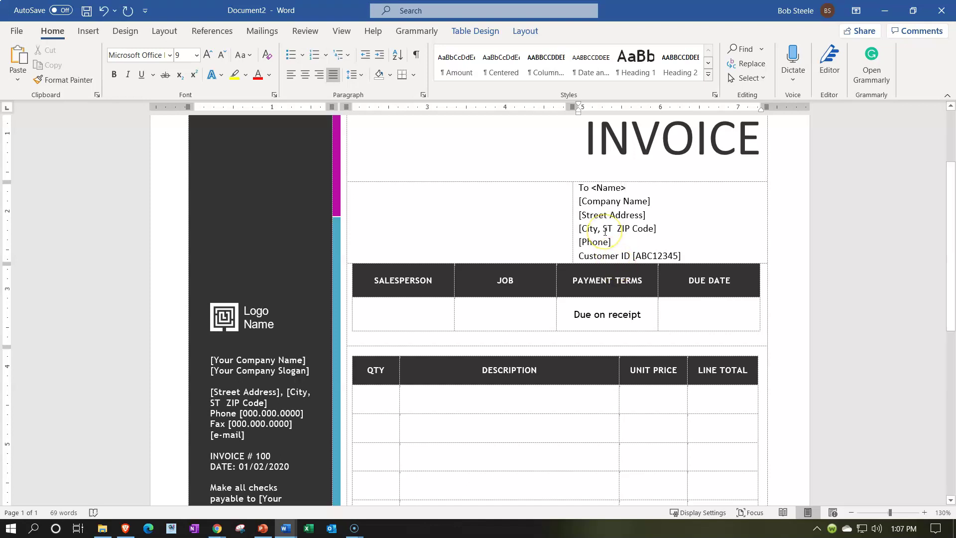
Replace the square brackets around the Company Name, Street Address, City, ST ZIP Code and Phone placeholders in the To block with angle brackets
click(582, 202)
click(583, 201)
key(Delete)
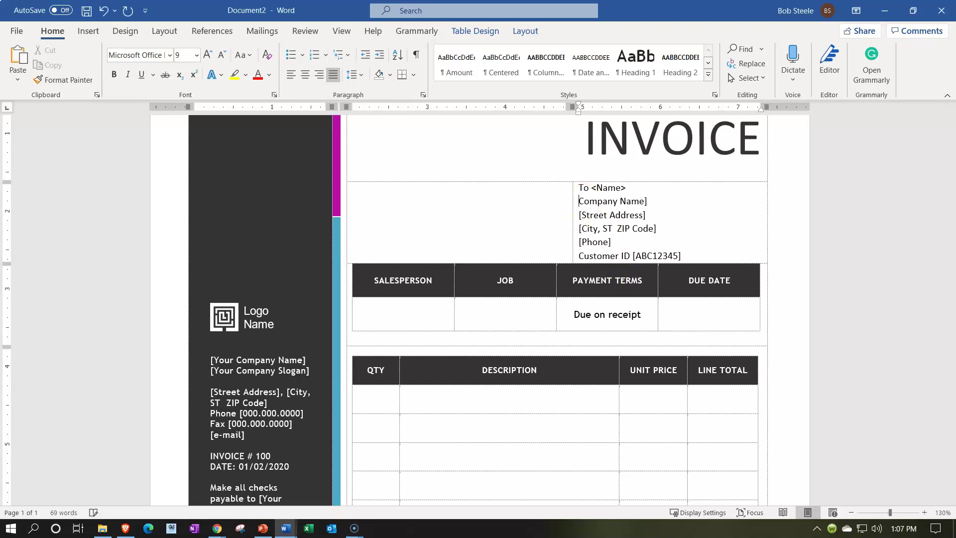
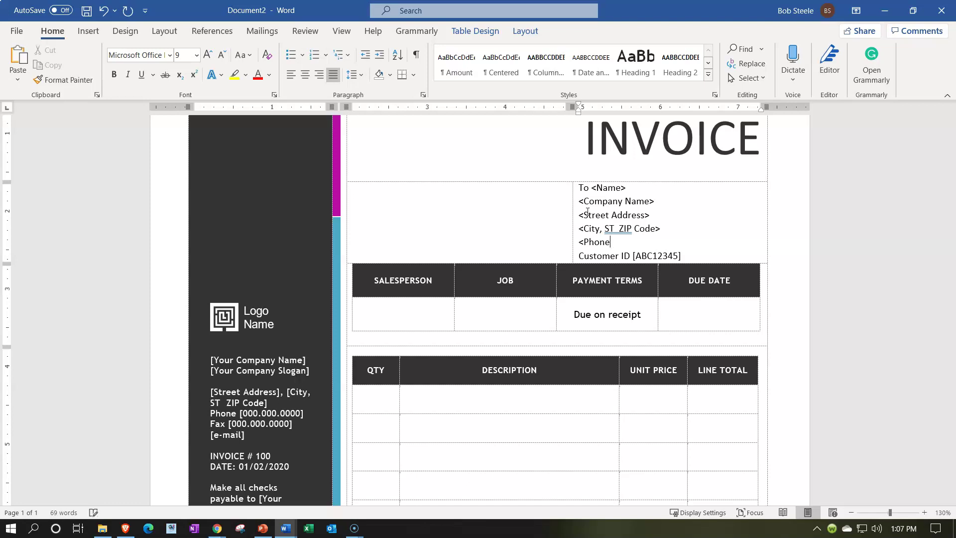
text(>)
key(Delete)
Change the bracketed customer ID placeholder in the last line of the To block to <Invoice Number>
key(BackSpace)
text(<)
key(BackSpace)
text(>)
key(BackSpace)
key(BackSpace)
key(BackSpace)
key(BackSpace)
key(BackSpace)
key(BackSpace)
key(BackSpace)
text(Invoice)
key(BackSpace)
key(BackSpace)
key(BackSpace)
key(BackSpace)
key(BackSpace)
text(voice J)
key(BackSpace)
text(Number)
Replace the Customer ID label in front of the placeholder with "Invoice Number"
click(633, 256)
key(BackSpace)
key(BackSpace)
key(BackSpace)
key(BackSpace)
key(BackSpace)
key(BackSpace)
key(BackSpace)
key(BackSpace)
key(BackSpace)
key(BackSpace)
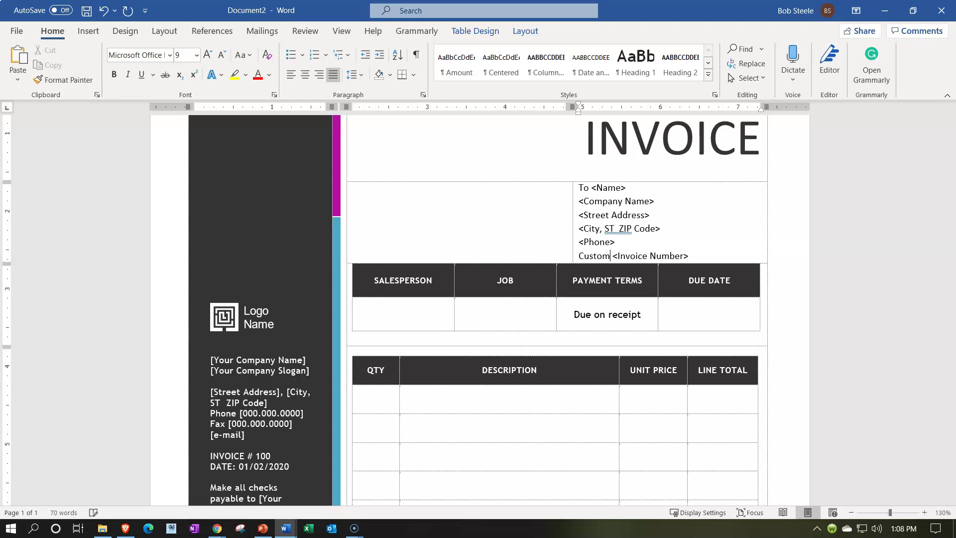
key(BackSpace)
text(Invoice Number)
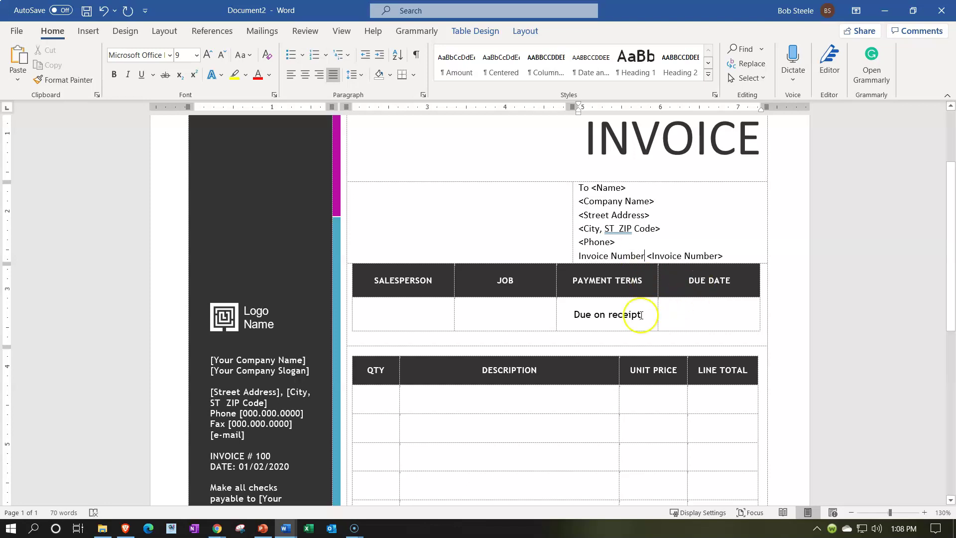
scroll(687, 305, down, 2)
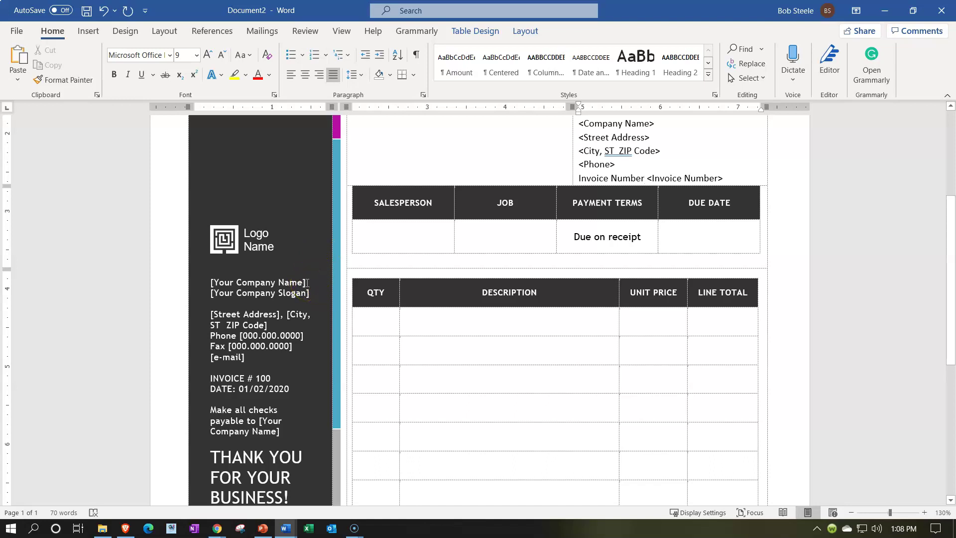
scroll(308, 282, down, 2)
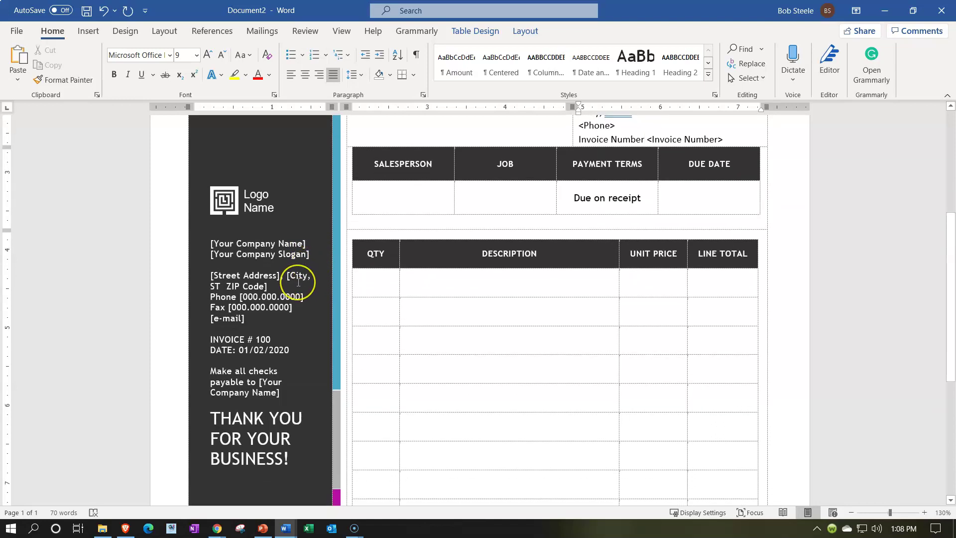
scroll(287, 330, down, 2)
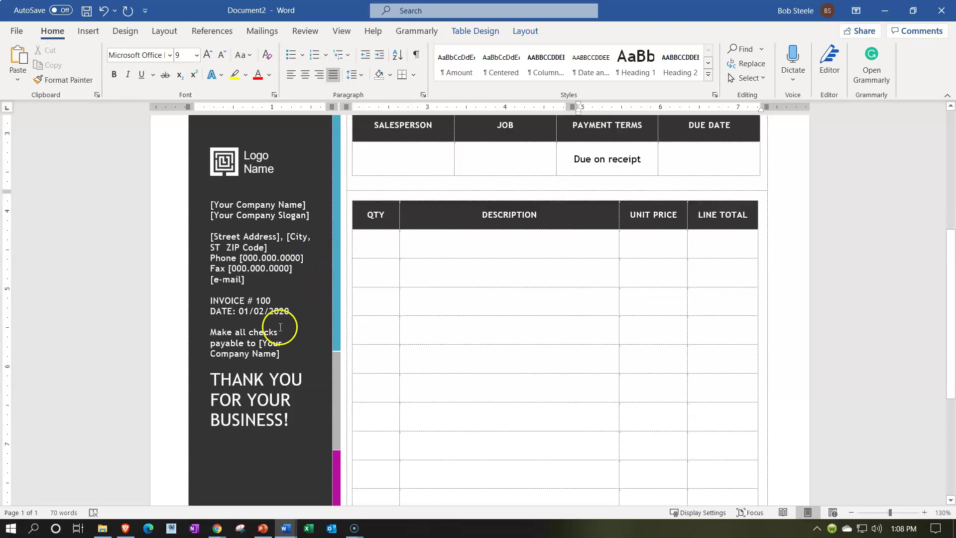
Replace the "INVOICE # 100" line in the dark sidebar with the placeholder <Invoice Number>
click(277, 297)
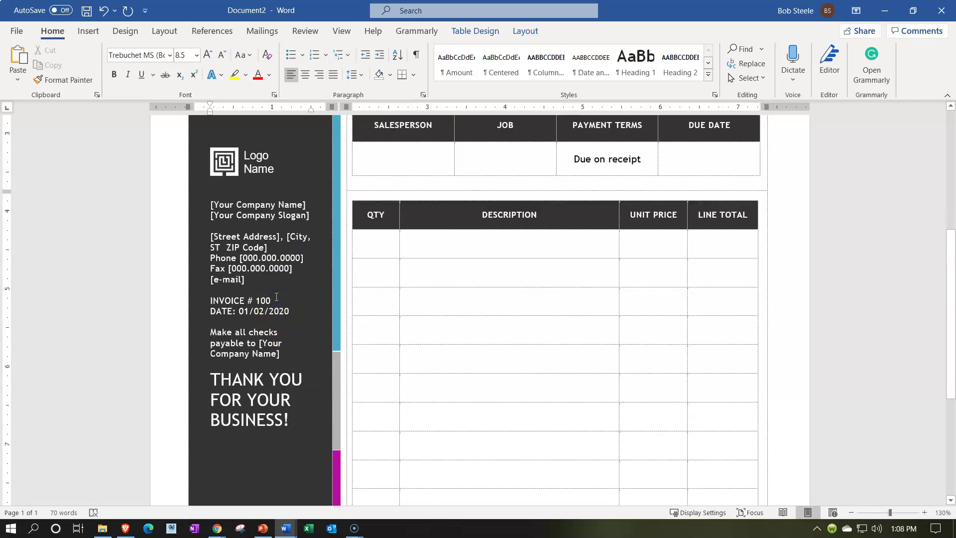
key(BackSpace)
key(BackSpace)
key(BackSpace)
key(BackSpace)
key(BackSpace)
key(BackSpace)
key(BackSpace)
key(BackSpace)
key(BackSpace)
key(BackSpace)
key(BackSpace)
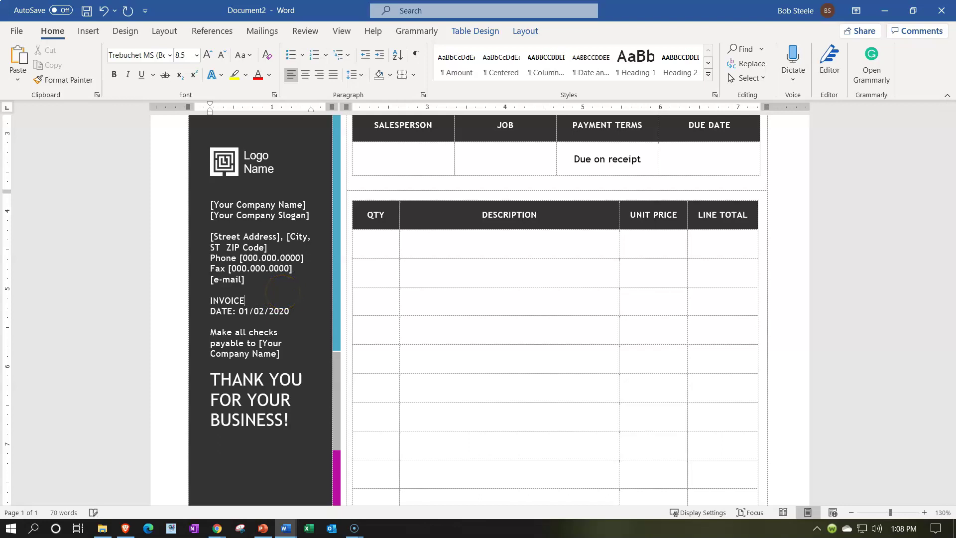
key(BackSpace)
key(BackSpace)
key(BackSpace)
text(<Invoice Number>)
Replace the sidebar's date line below the invoice number placeholder with "Date: <Date>"
key(BackSpace)
key(BackSpace)
key(BackSpace)
key(BackSpace)
key(BackSpace)
key(BackSpace)
key(BackSpace)
key(BackSpace)
key(BackSpace)
key(BackSpace)
key(BackSpace)
key(BackSpace)
key(BackSpace)
key(BackSpace)
key(BackSpace)
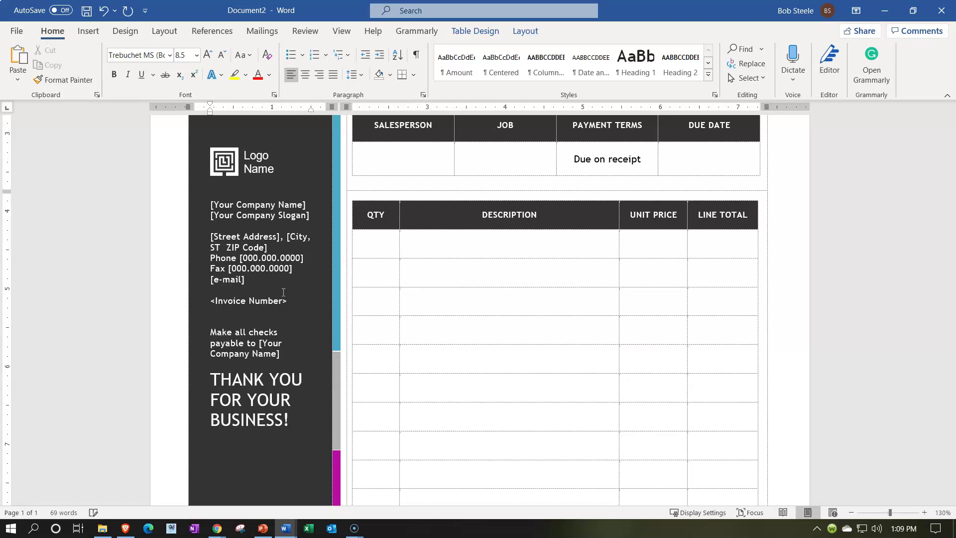
text(<Date==)
key(BackSpace)
key(BackSpace)
key(BackSpace)
key(BackSpace)
key(BackSpace)
text(Date)
text(: ()
text(Date)
text())
key(BackSpace)
key(BackSpace)
key(BackSpace)
key(BackSpace)
key(BackSpace)
key(BackSpace)
text(<Date>)
Enter the placeholders <QTY> and <description> in the first blank row of the line-item table
scroll(286, 334, down, 3)
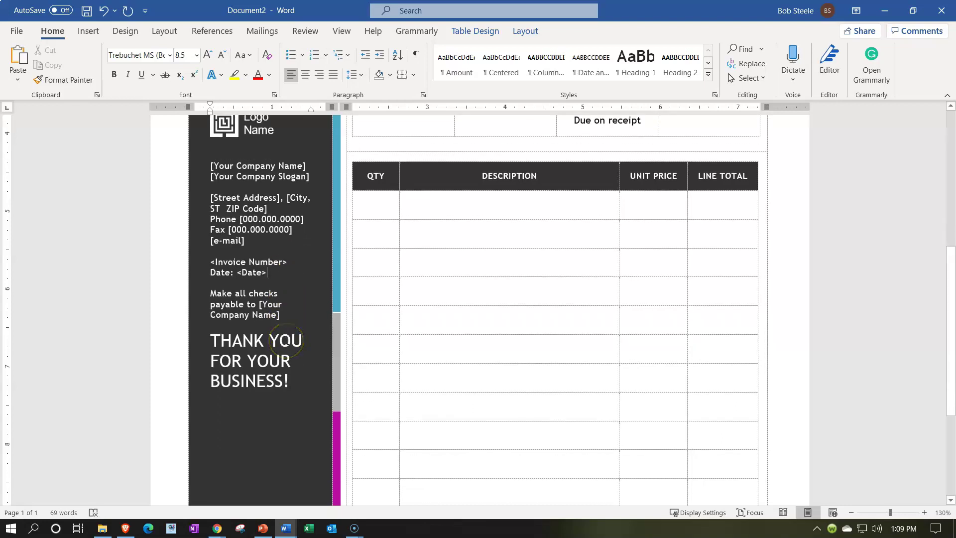
scroll(287, 347, down, 3)
scroll(287, 348, up, 5)
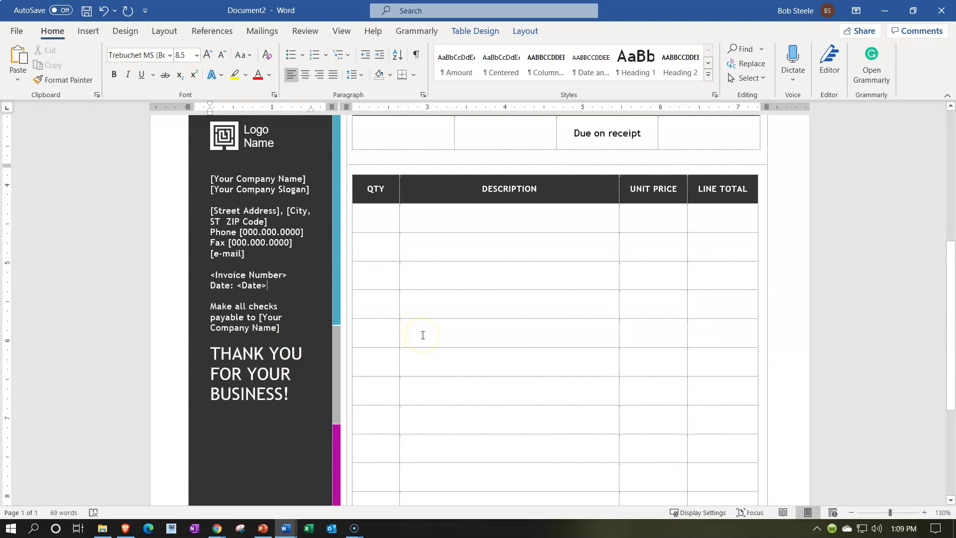
click(420, 374)
text(<)
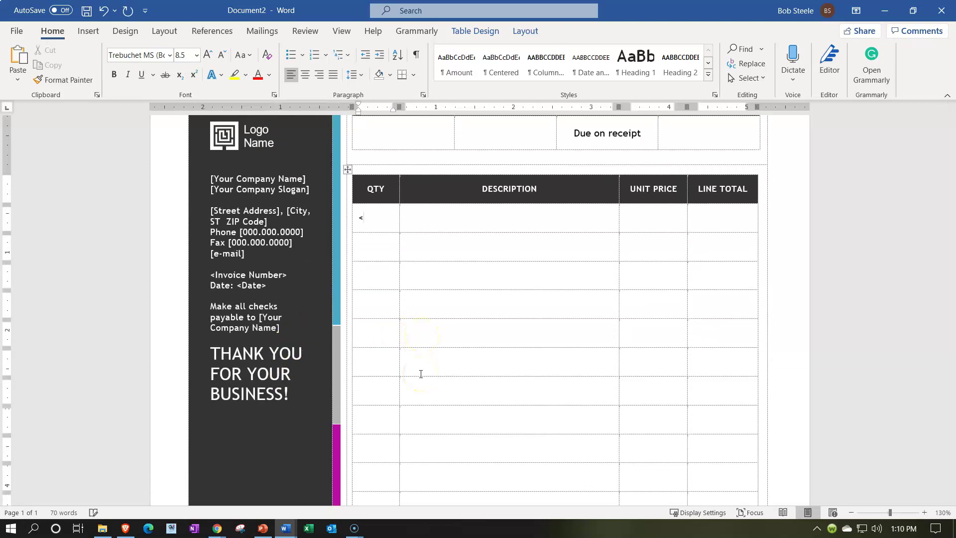
text(QTY>)
click(452, 224)
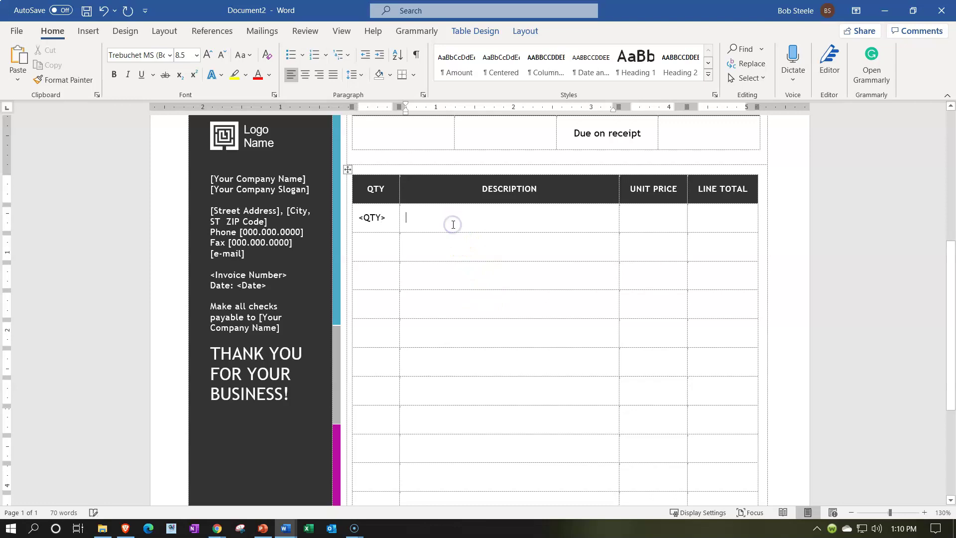
text(<des)
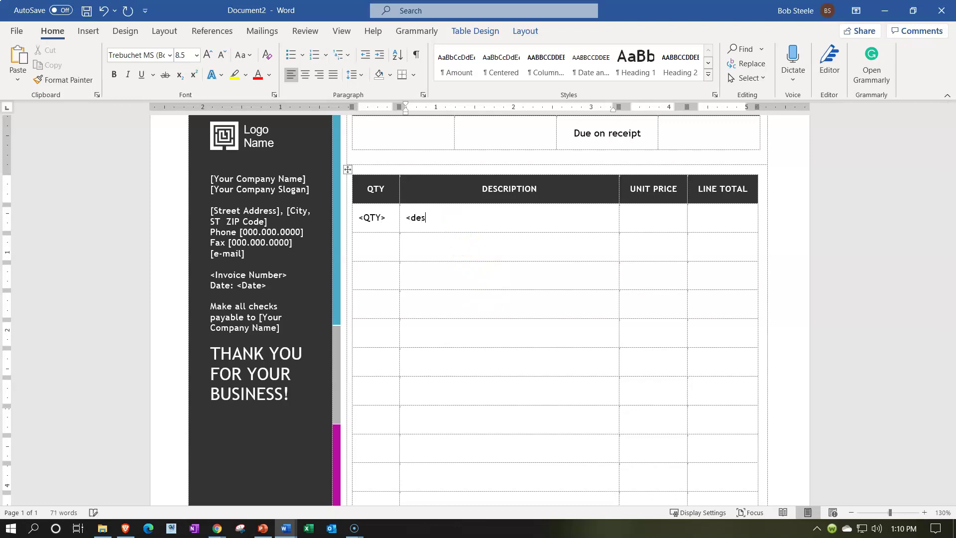
text(cription>)
Enter <Unit Price> and <Total> under Unit Price and Line Total in the first line-item row
click(625, 218)
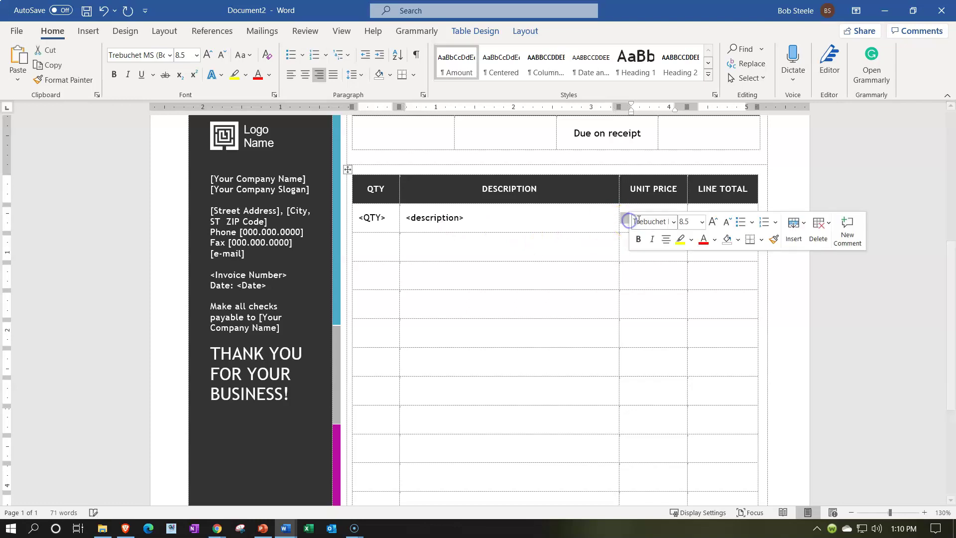
click(626, 217)
click(636, 213)
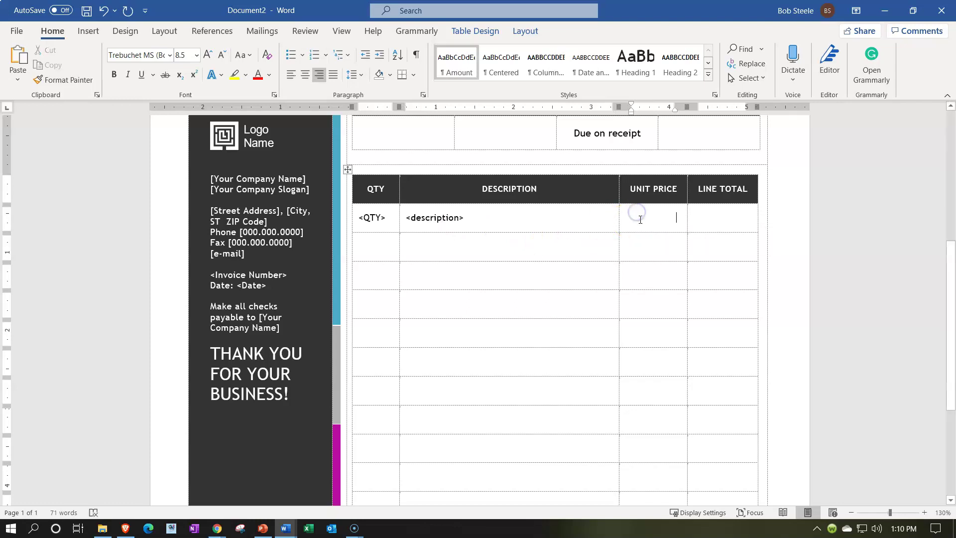
text(<Unit Price)
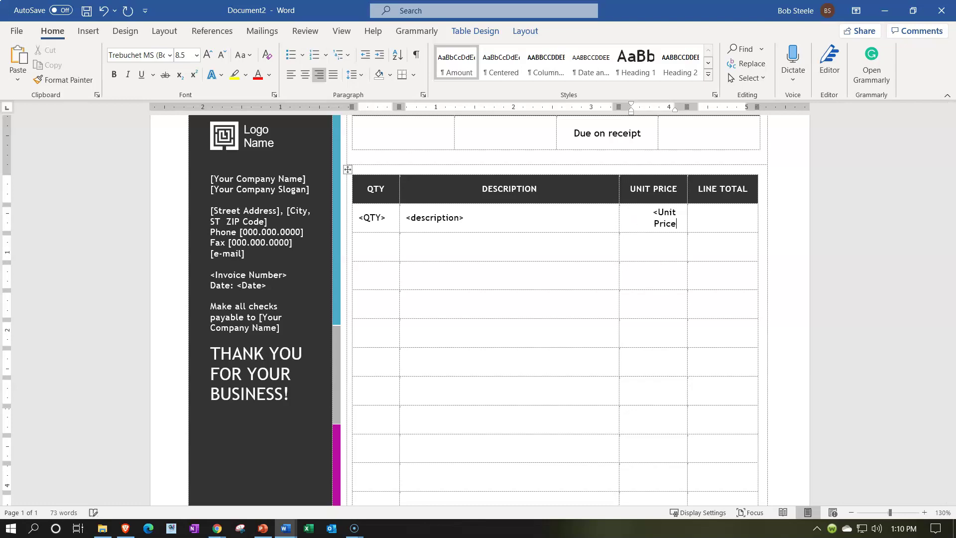
text(>)
click(718, 216)
text(<Total>)
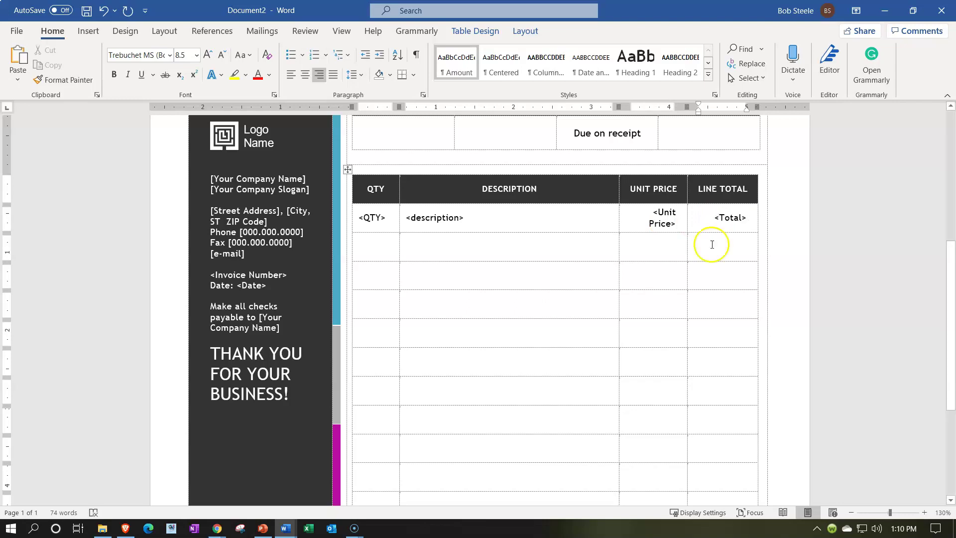
Fill the amount cells of the Subtotal, Sales Tax and Total rows with <subtotal>, <Sales Tax> and <Total>
scroll(704, 377, down, 3)
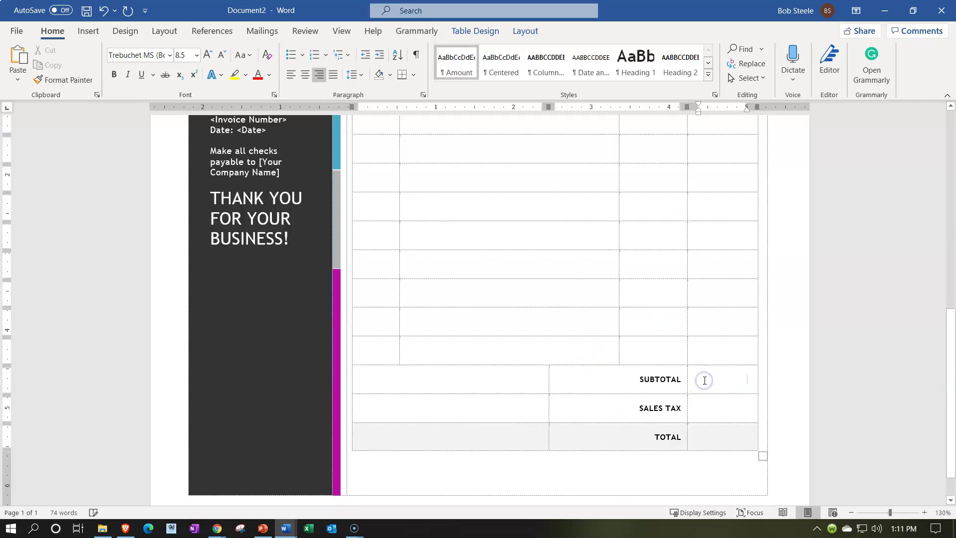
text(<subtotal)
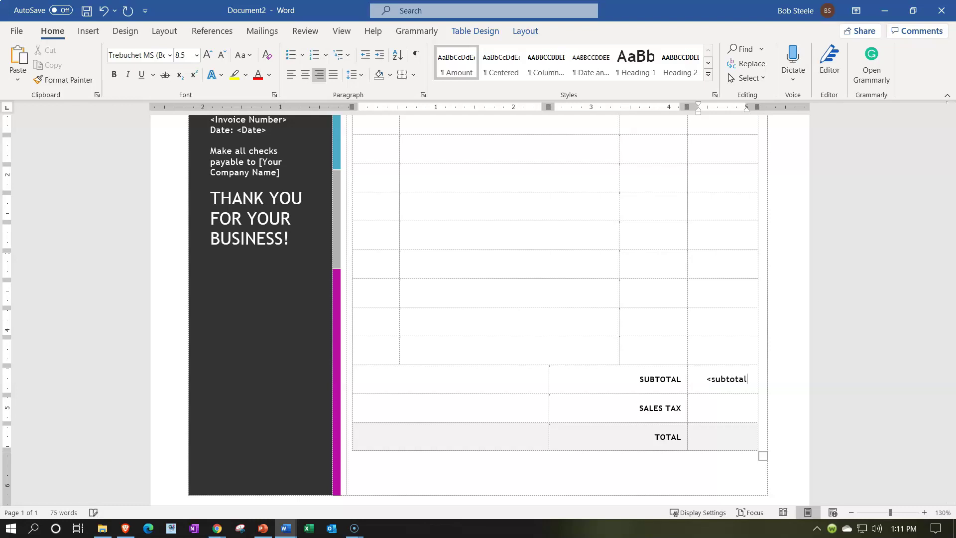
text(>)
click(704, 402)
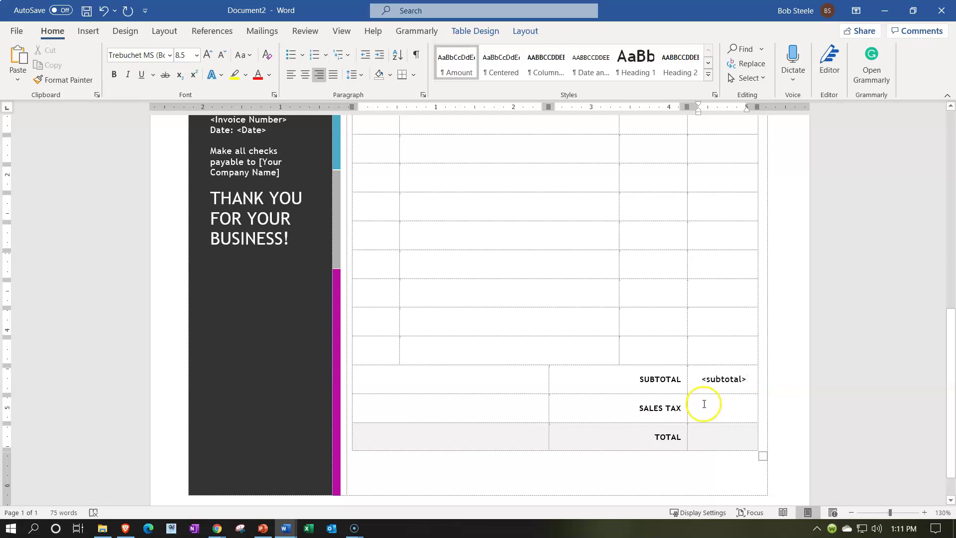
text(<Sales )
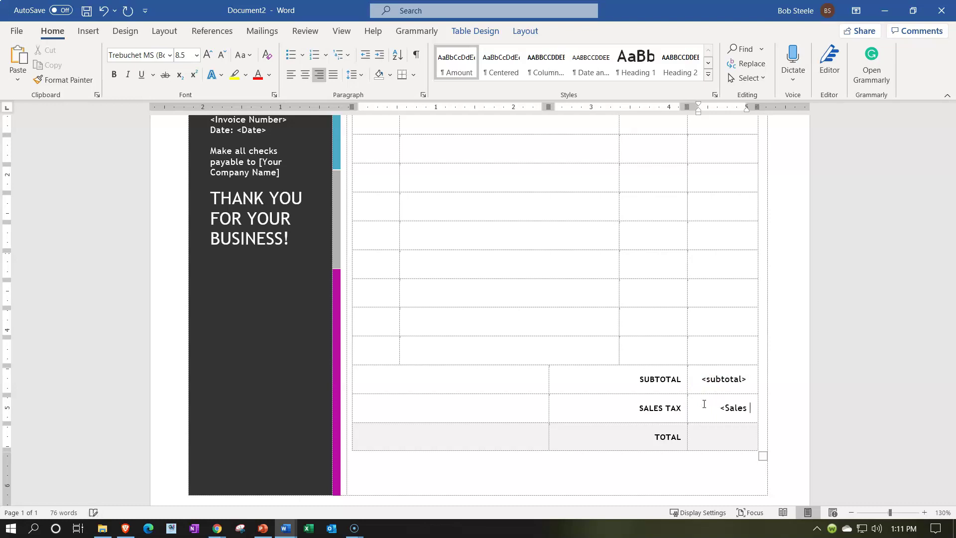
text(Tax>)
click(710, 438)
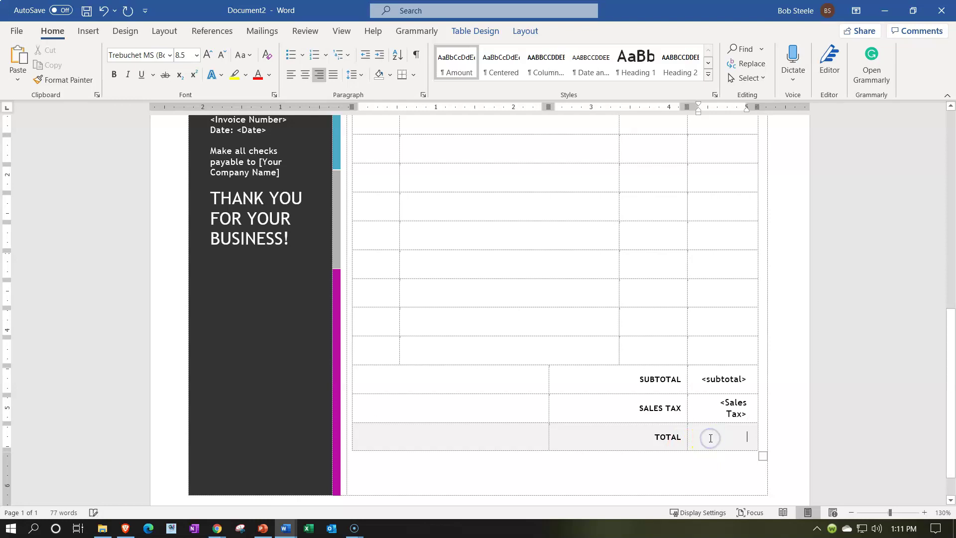
text(<Total>)
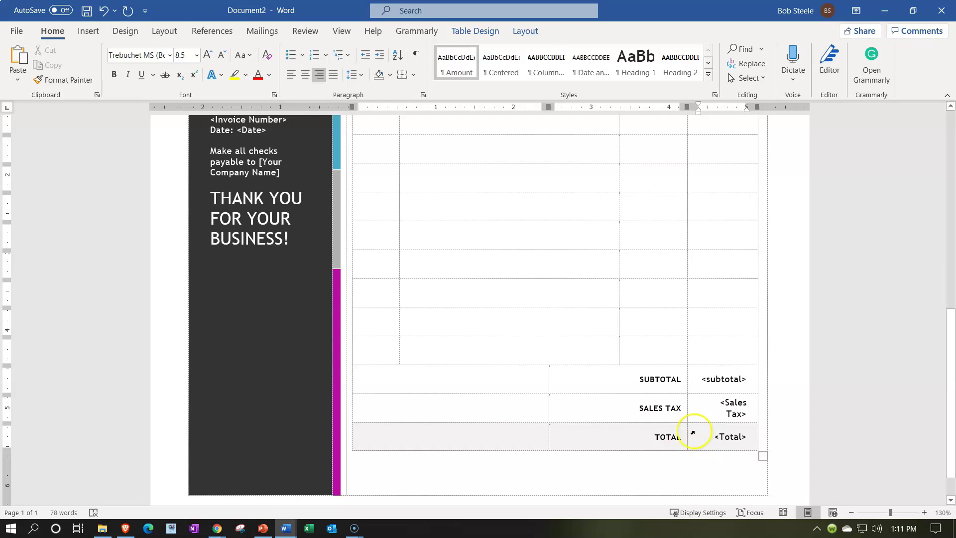
Save the invoice as a Word document named "Invoice Template 2" in the Pictures folder
scroll(576, 411, down, 1)
scroll(549, 410, up, 5)
scroll(549, 409, up, 5)
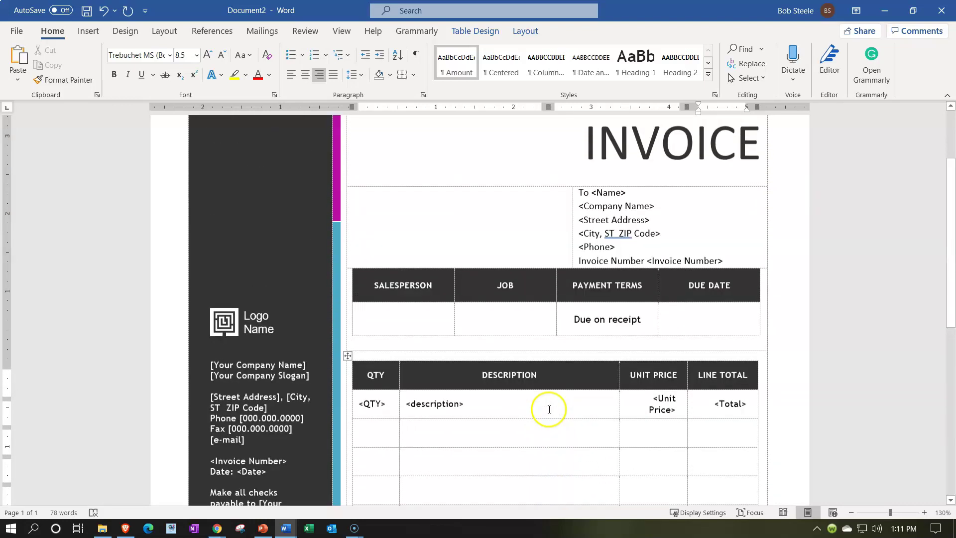
click(18, 31)
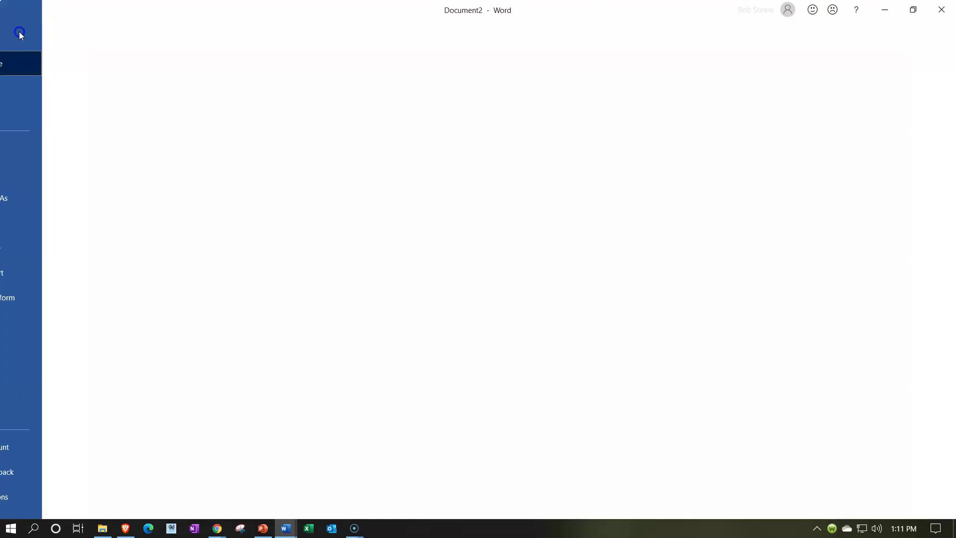
click(59, 197)
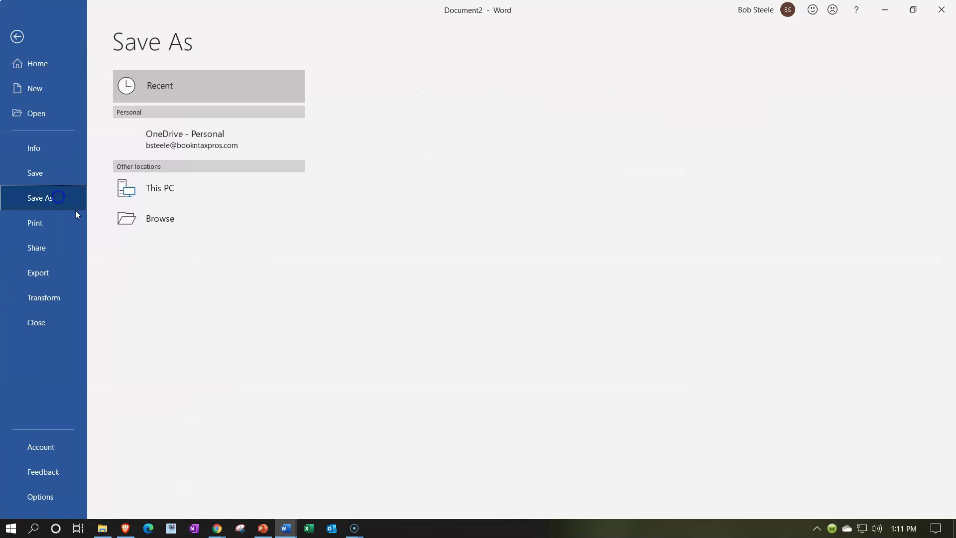
click(151, 218)
click(154, 250)
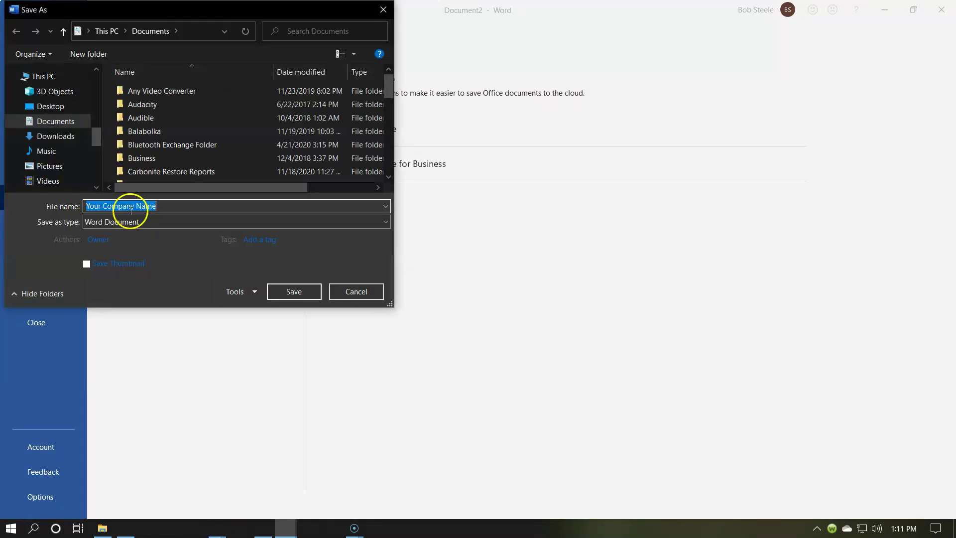
click(82, 166)
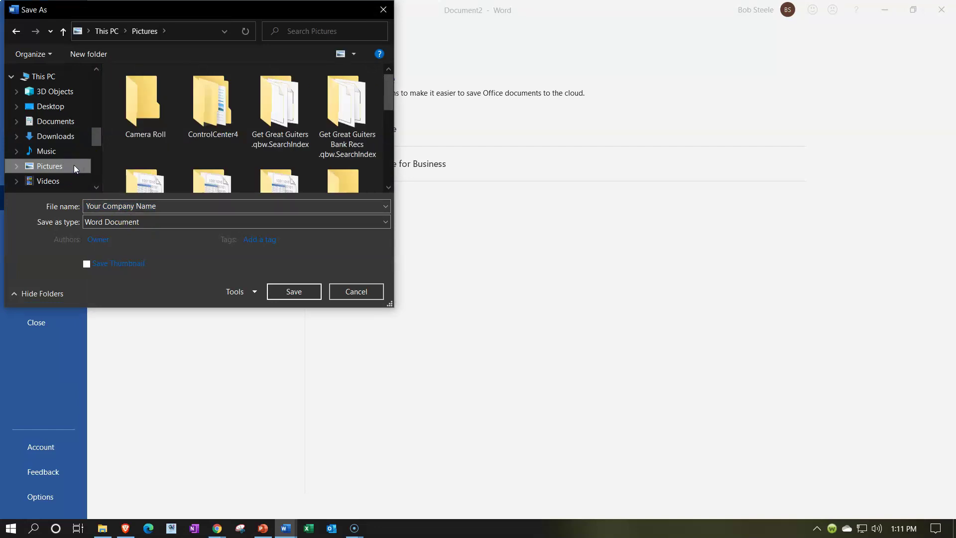
click(153, 209)
drag(153, 209, 9, 207)
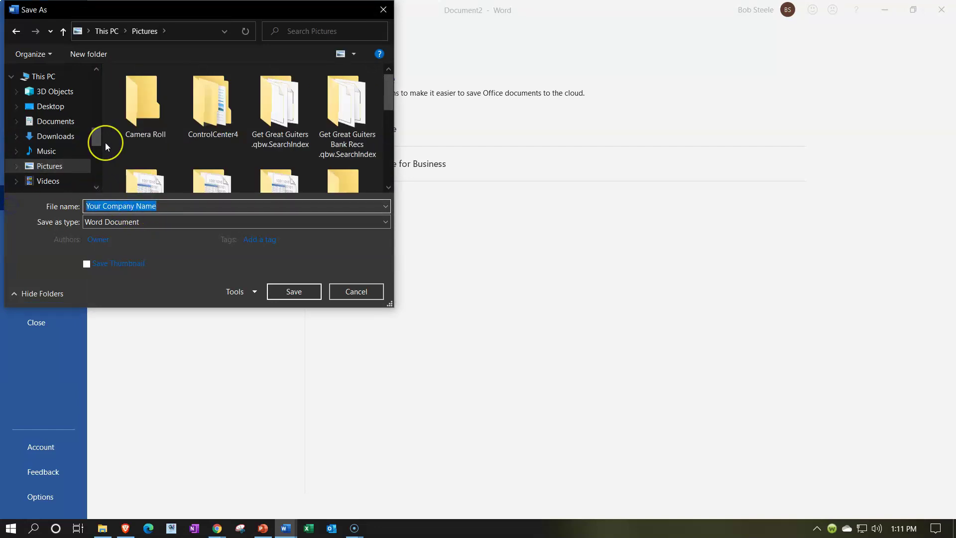
text(Invoice Te)
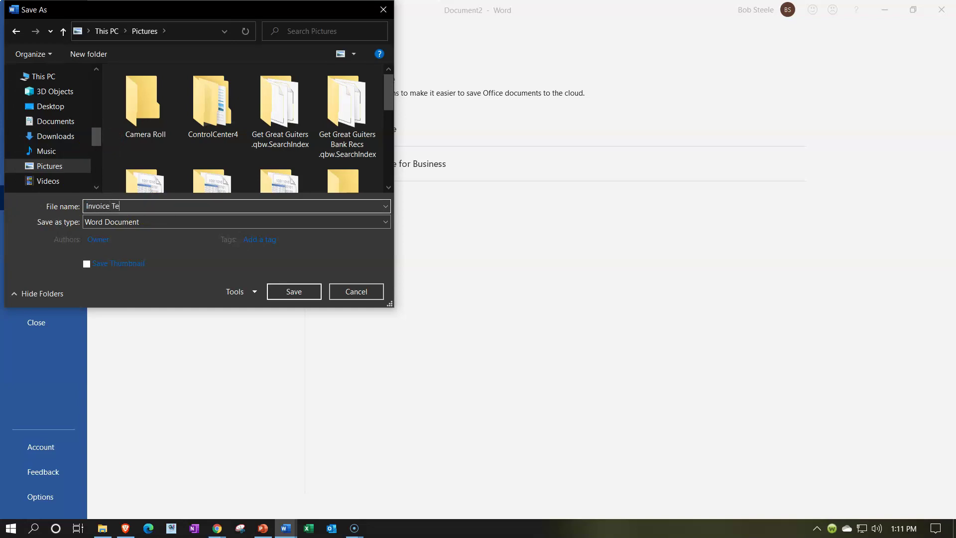
text(mplate 2)
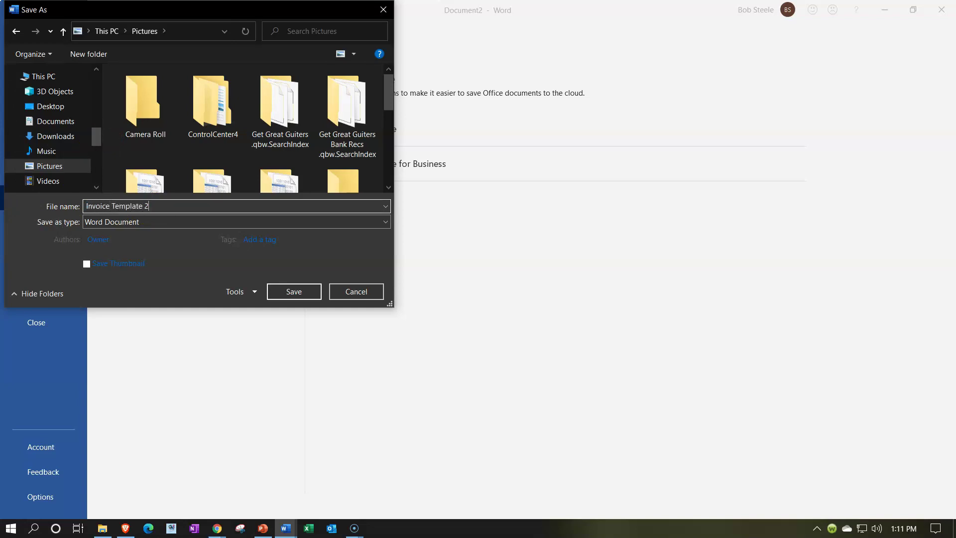
click(297, 291)
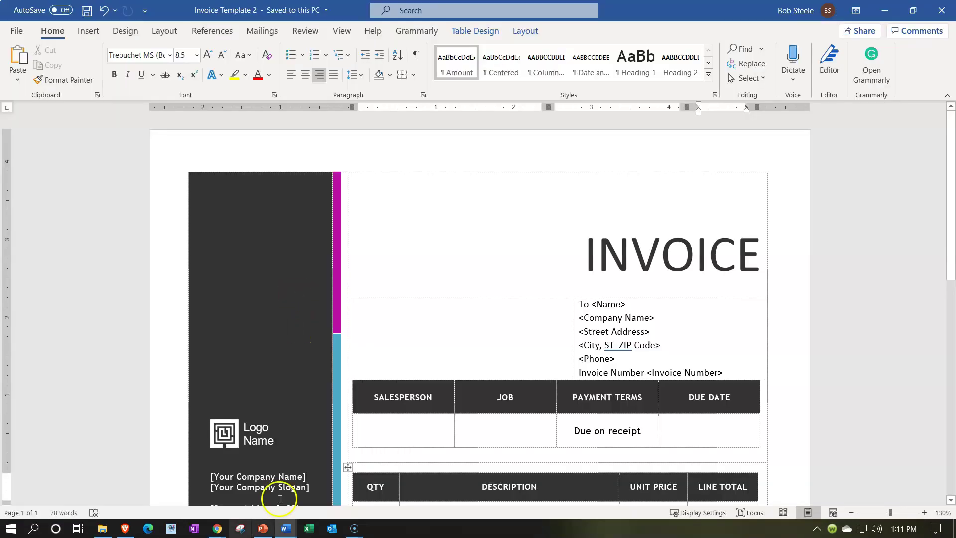
Switch to QuickBooks Online in Chrome and close the Import Style demo video and the QuickBooks Labs page
mouse_move(217, 526)
click(201, 487)
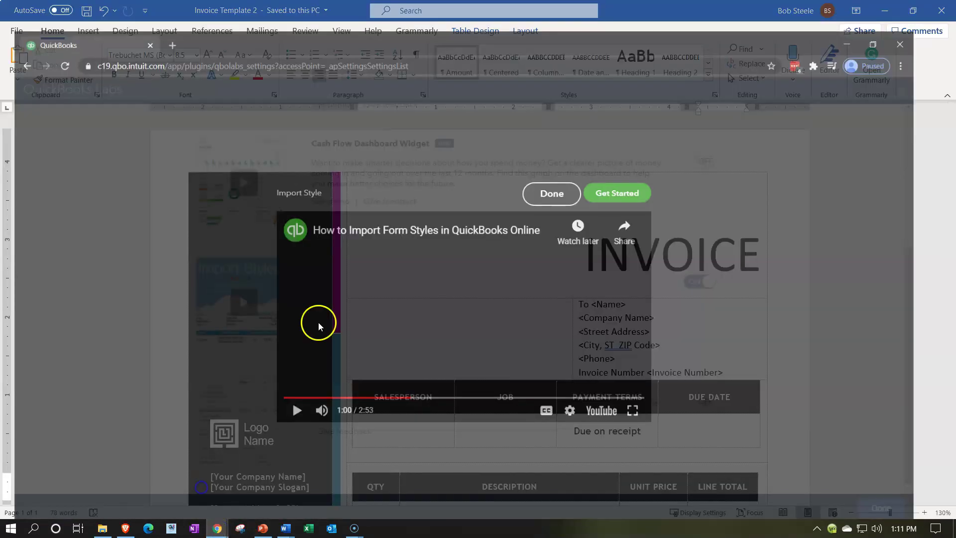
click(579, 171)
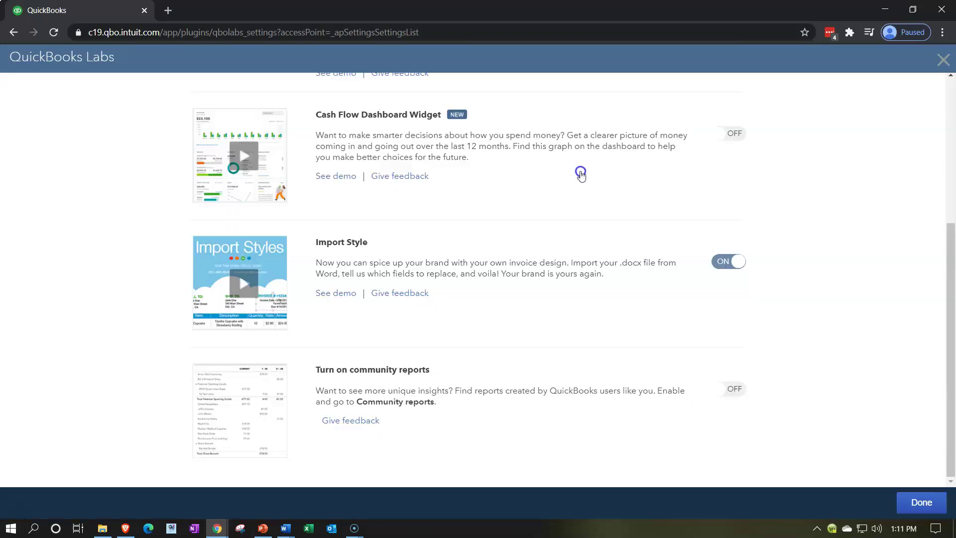
click(942, 60)
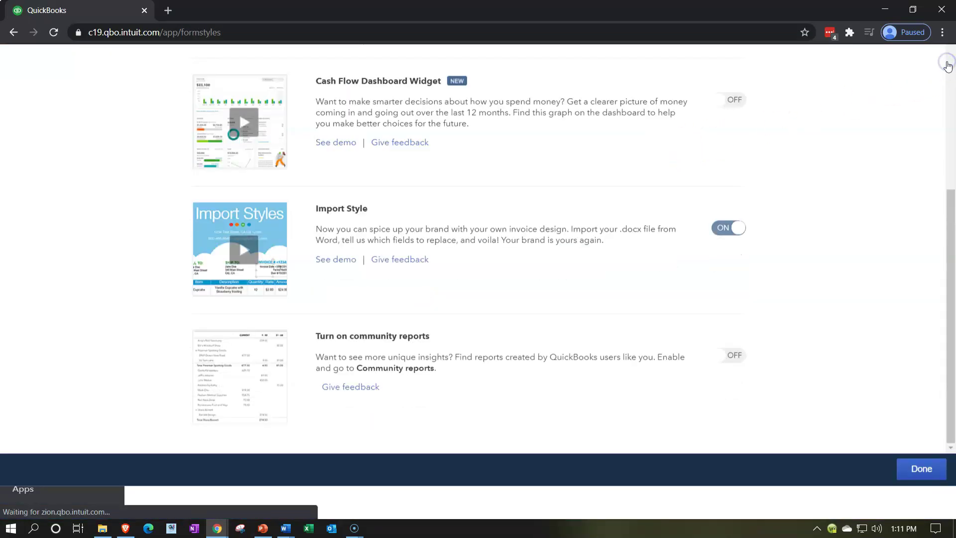
Start importing a new style from the custom form styles list and choose Invoice as the form type
click(907, 88)
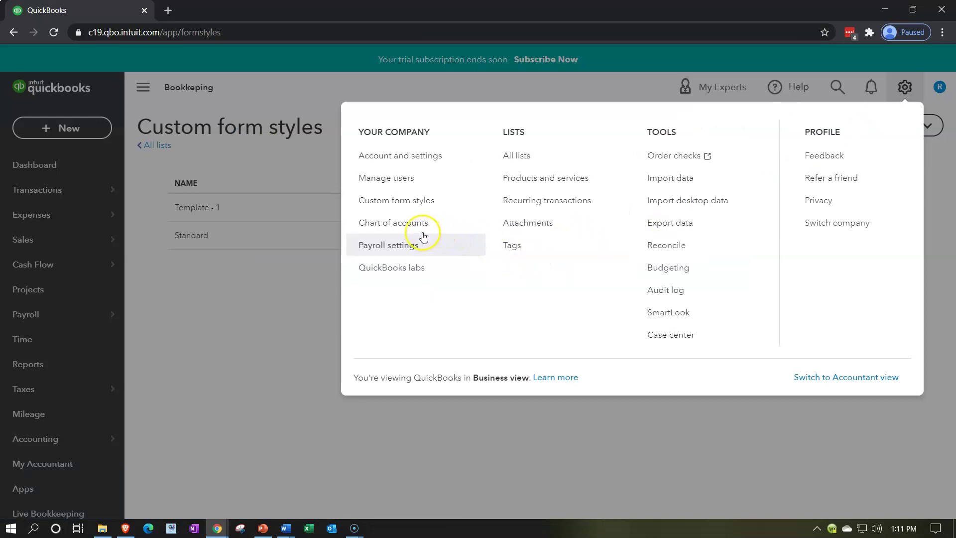
click(402, 206)
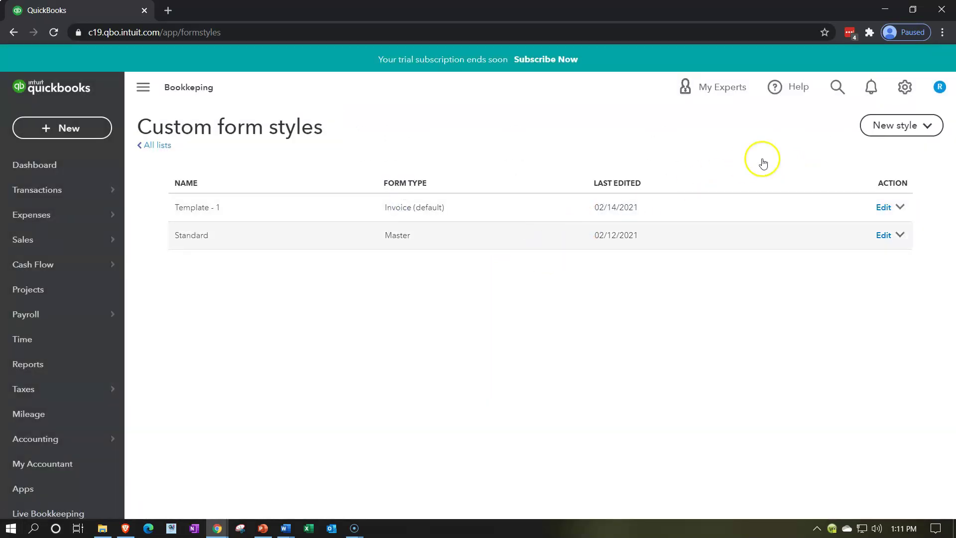
click(924, 128)
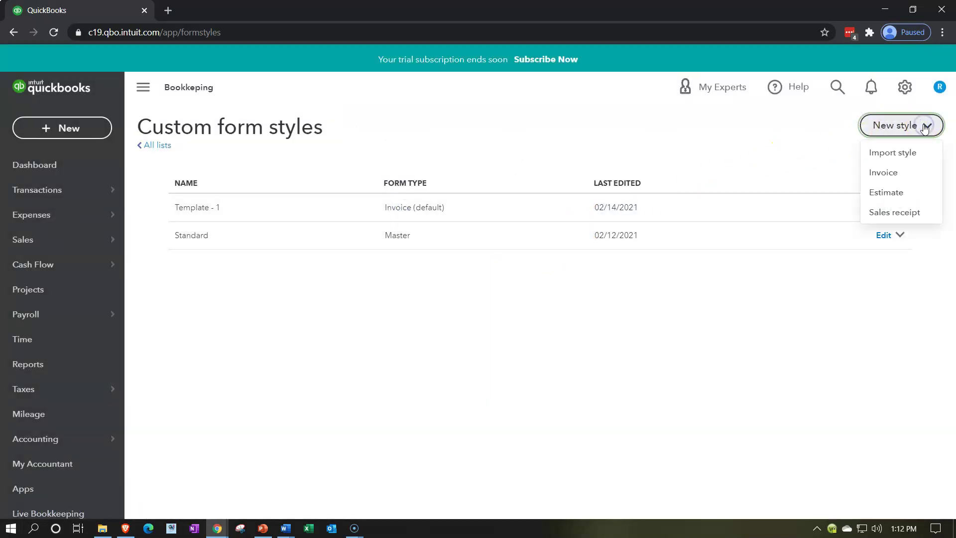
click(909, 153)
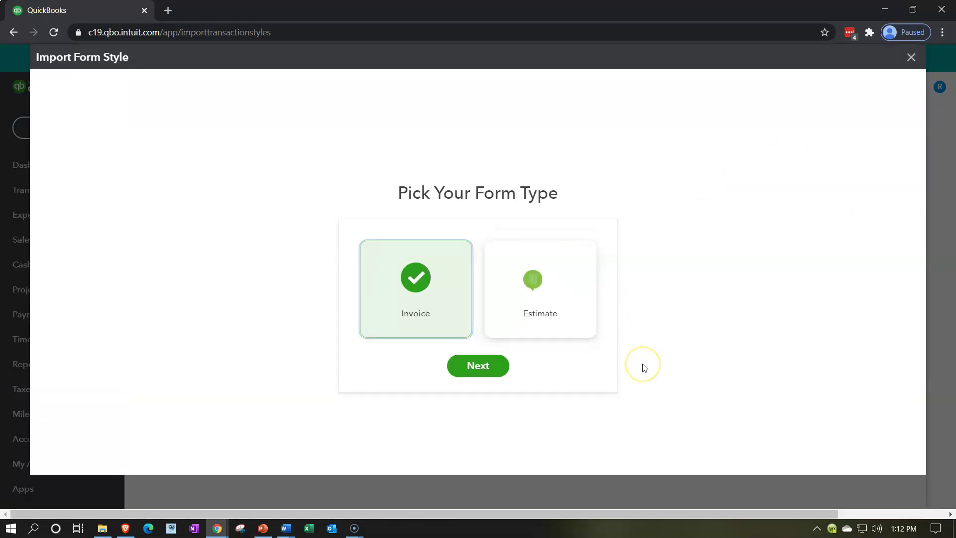
click(442, 316)
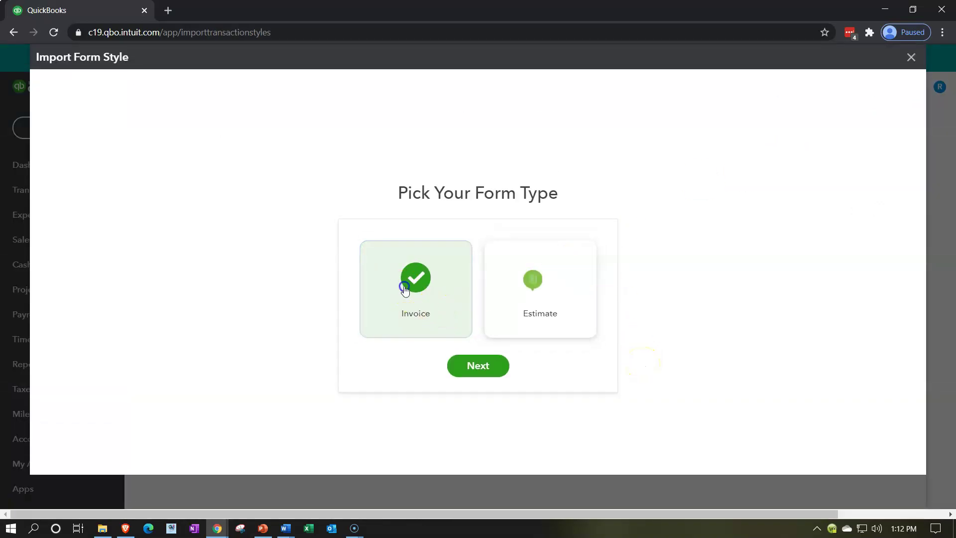
Upload "Invoice Template 2.docx" from the Pictures folder as the invoice style file and proceed to the field check
click(473, 374)
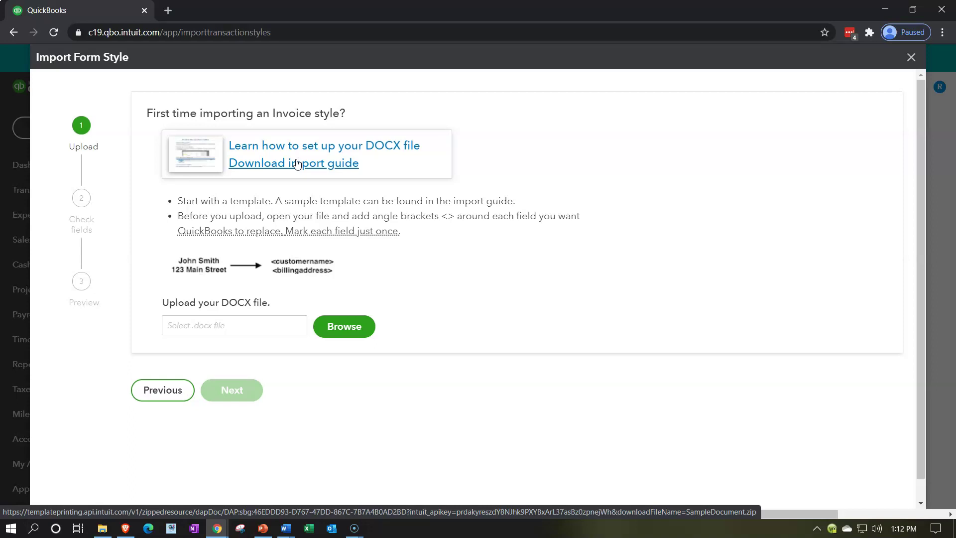
click(493, 229)
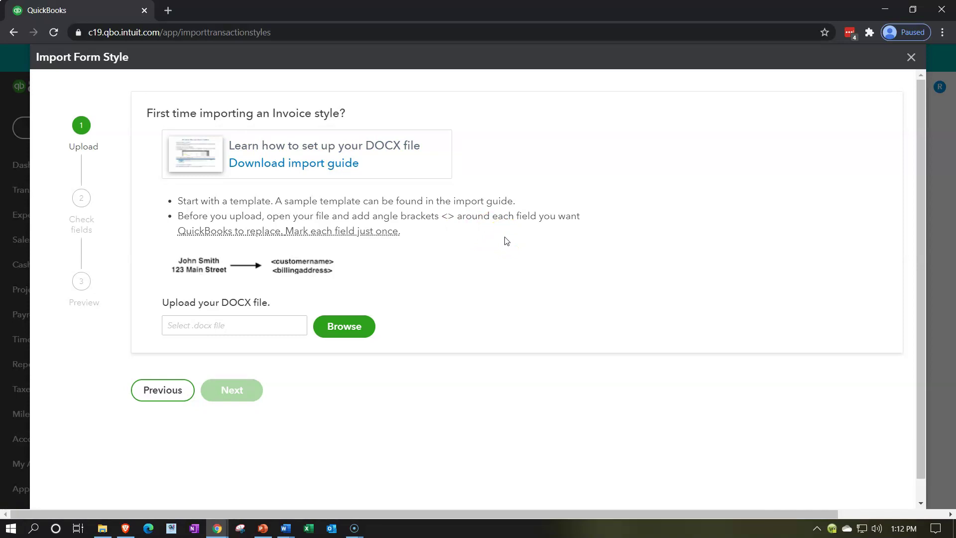
click(498, 242)
click(481, 246)
mouse_move(442, 250)
mouse_down()
mouse_move(427, 241)
mouse_move(438, 234)
mouse_up()
click(348, 331)
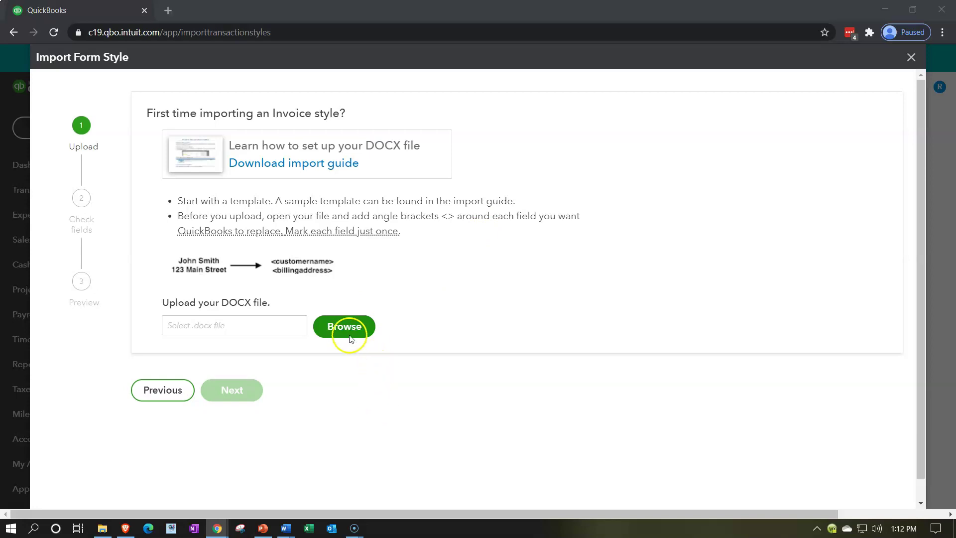
scroll(518, 243, down, 5)
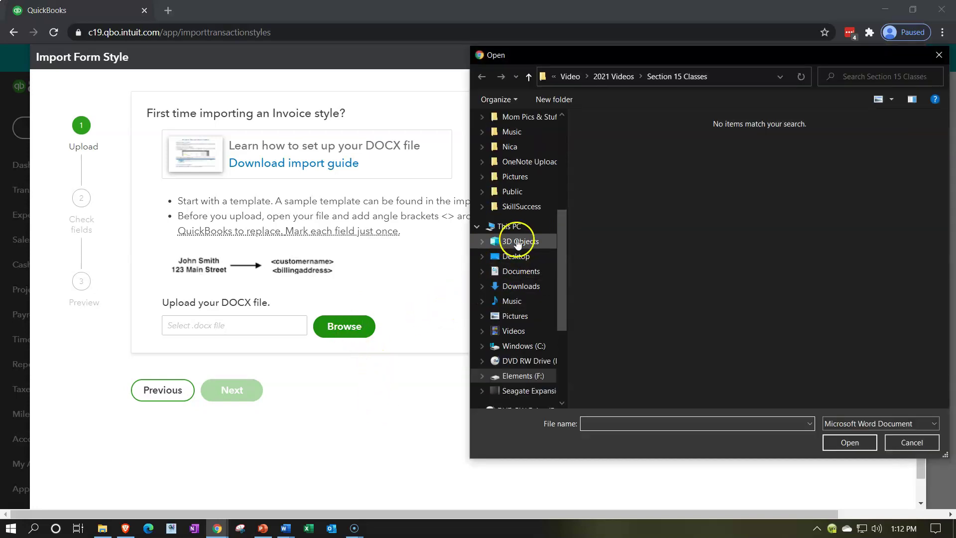
click(516, 316)
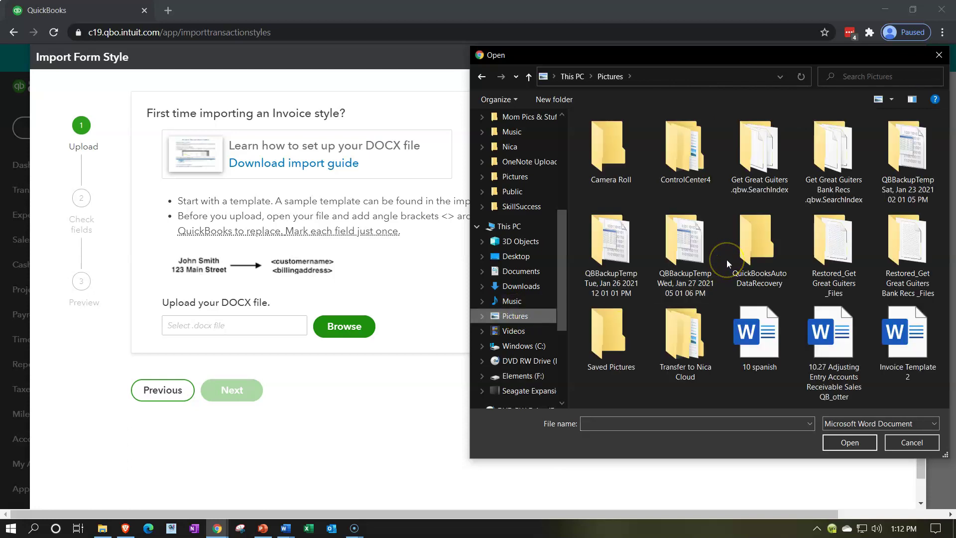
double_click(902, 333)
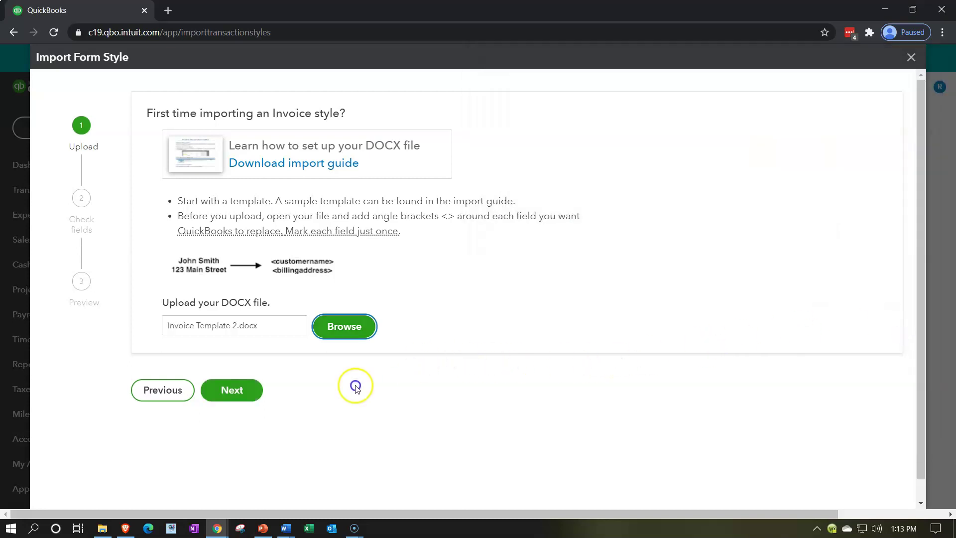
click(247, 391)
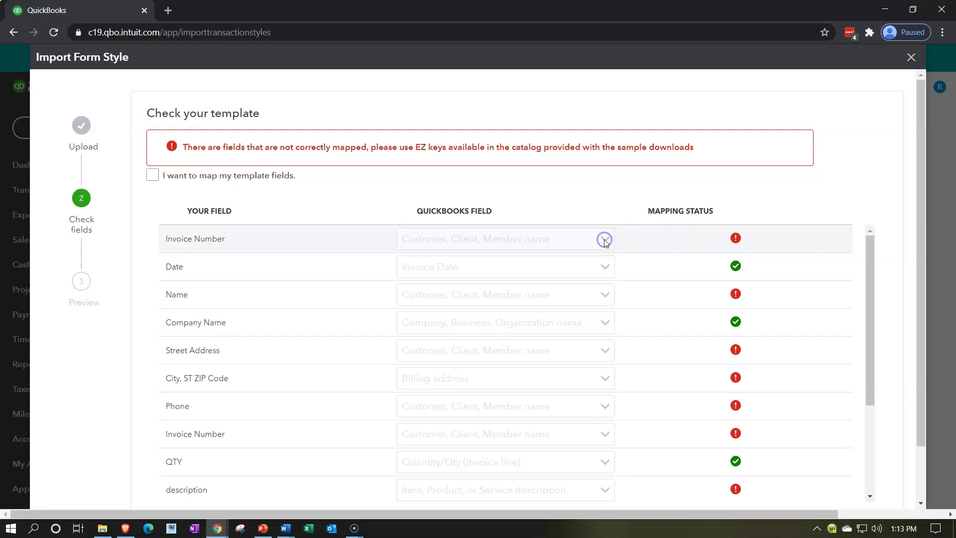
Enable mapping of the template fields and map the first Invoice Number field to the QuickBooks field Invoice Number
scroll(607, 242, down, 1)
scroll(598, 269, up, 1)
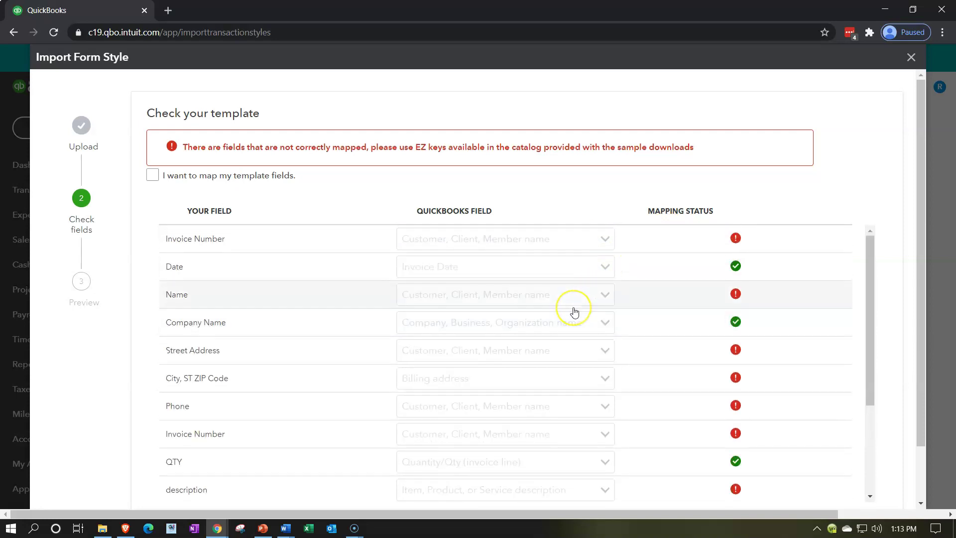
click(152, 176)
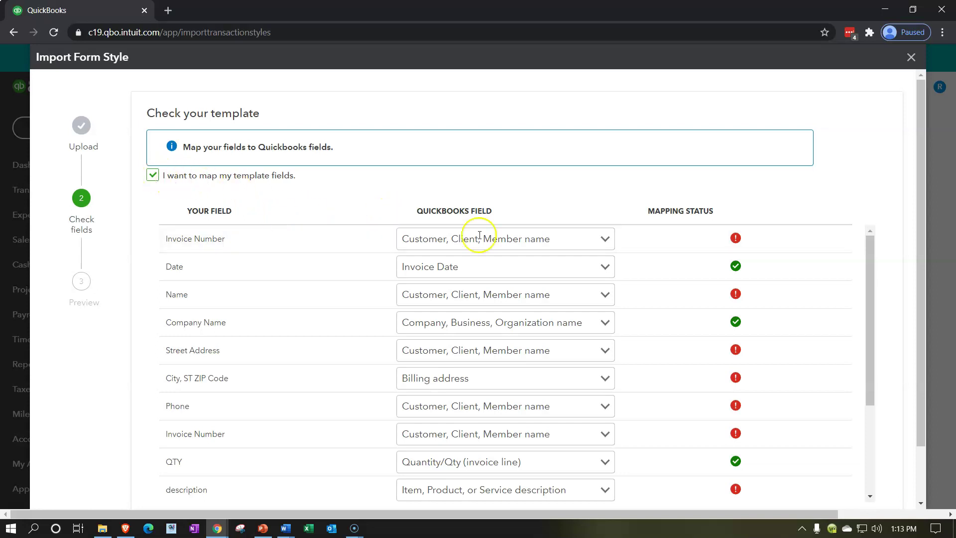
click(606, 240)
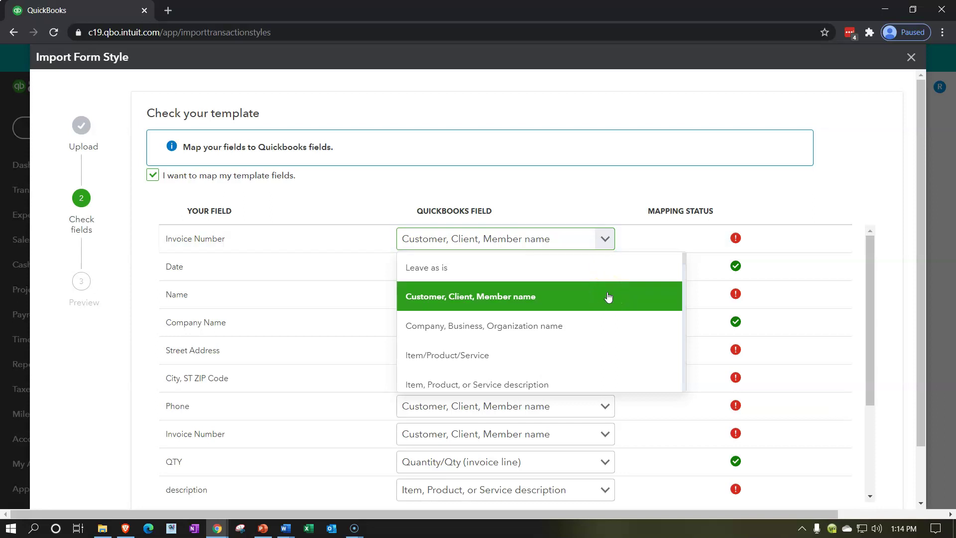
scroll(608, 298, down, 10)
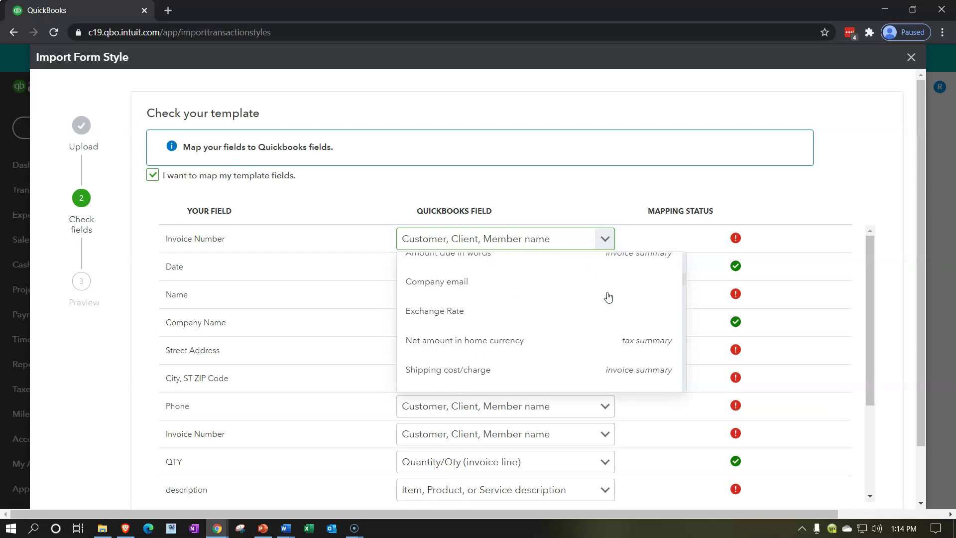
scroll(607, 297, down, 2)
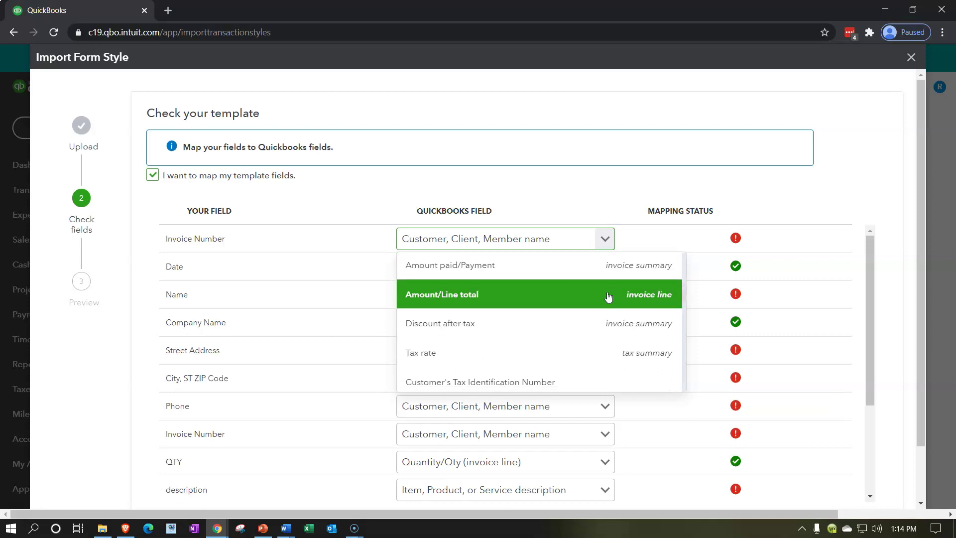
scroll(607, 297, down, 6)
scroll(608, 297, down, 4)
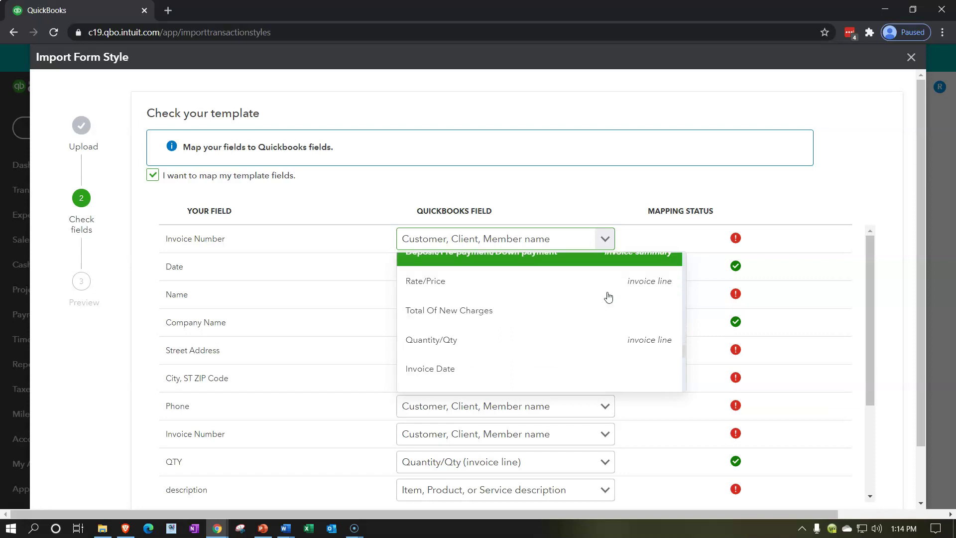
scroll(608, 297, down, 2)
click(608, 294)
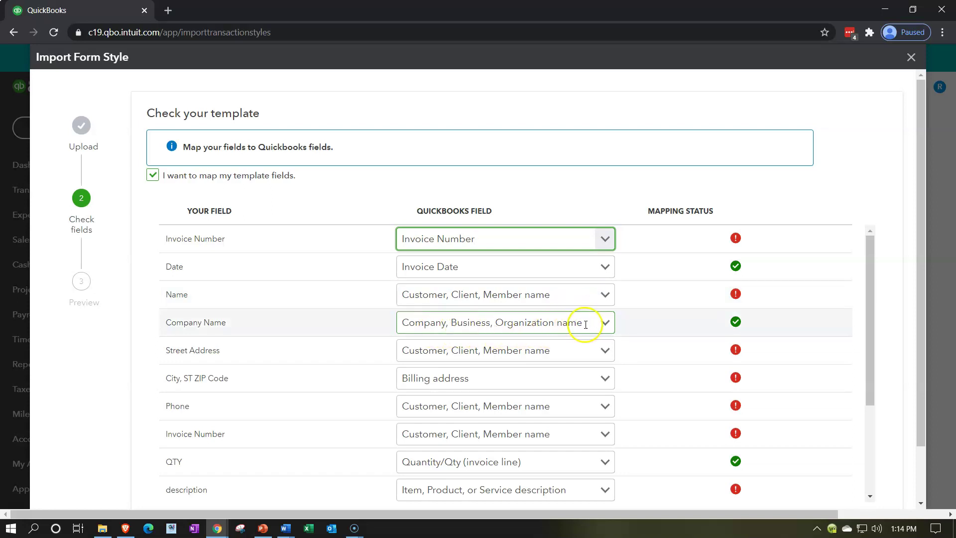
Map the Company Name template field to "Customer, Client, Member name"
scroll(330, 377, down, 1)
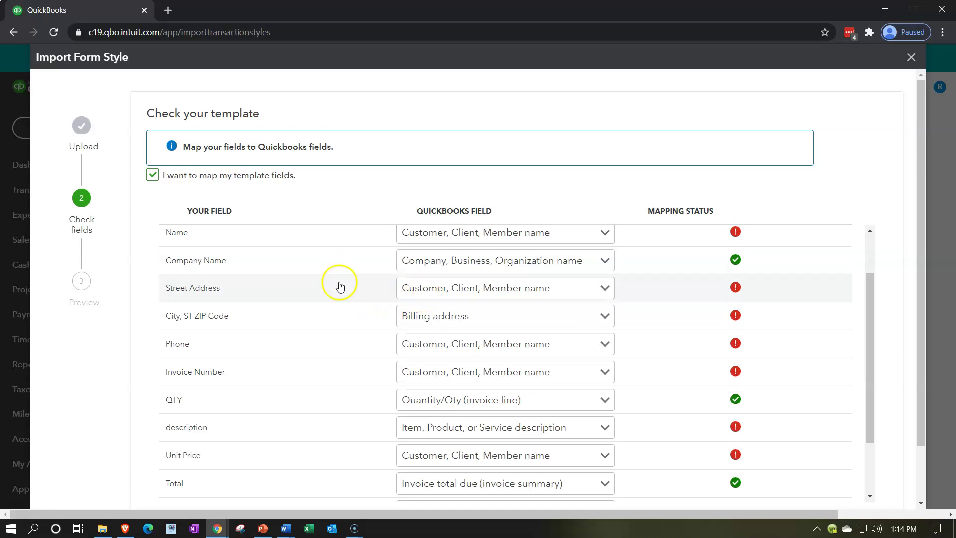
scroll(328, 299, up, 1)
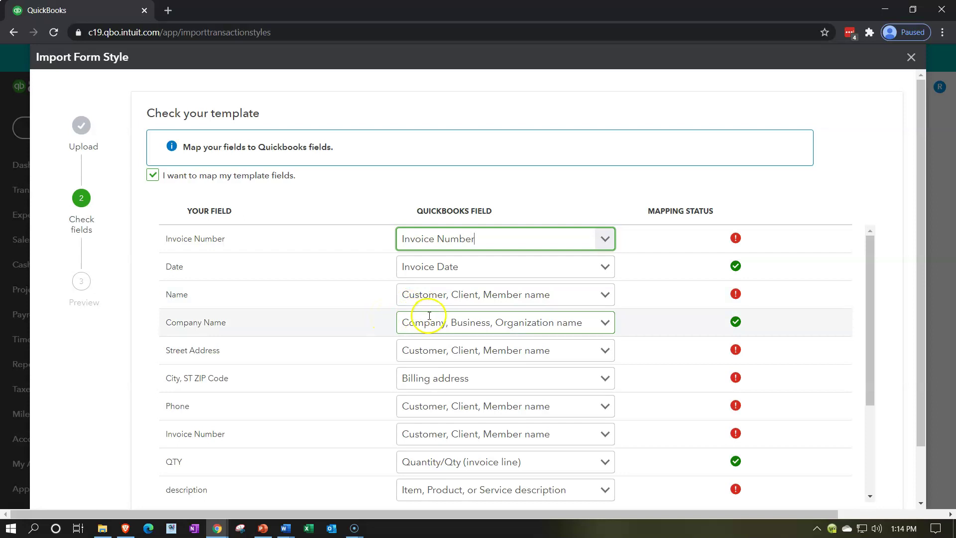
click(603, 328)
click(473, 344)
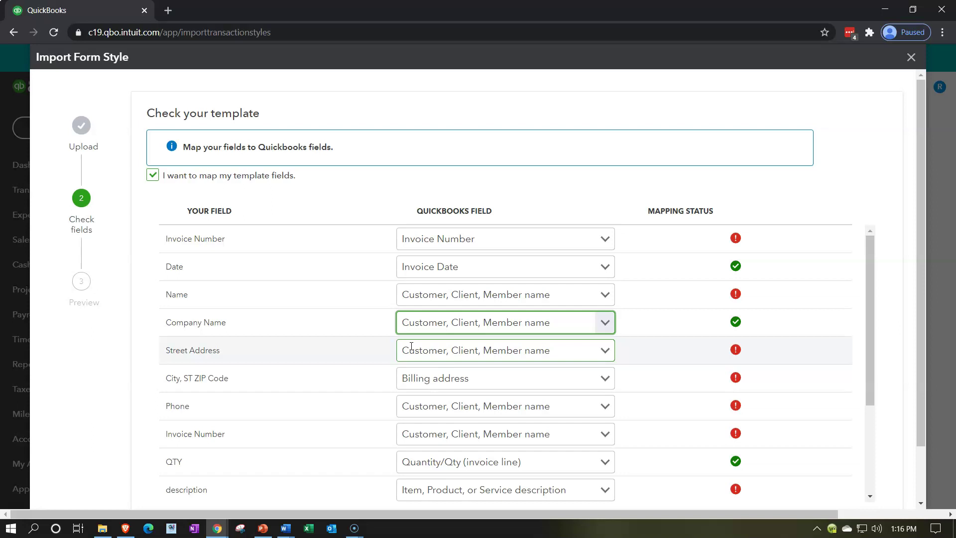
click(341, 342)
Map the Phone template field to "Company phone", searching the QuickBooks field choices for "pho"
scroll(342, 341, down, 1)
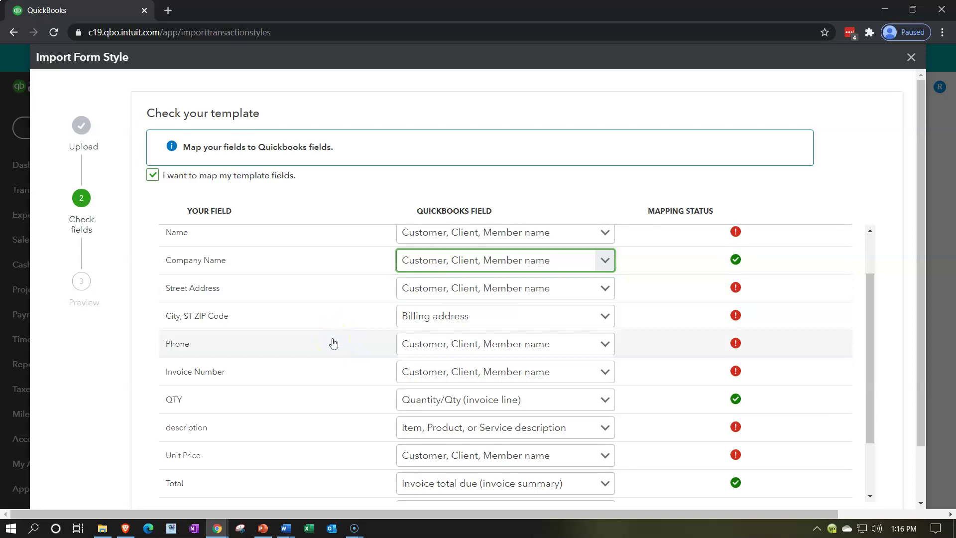
click(591, 305)
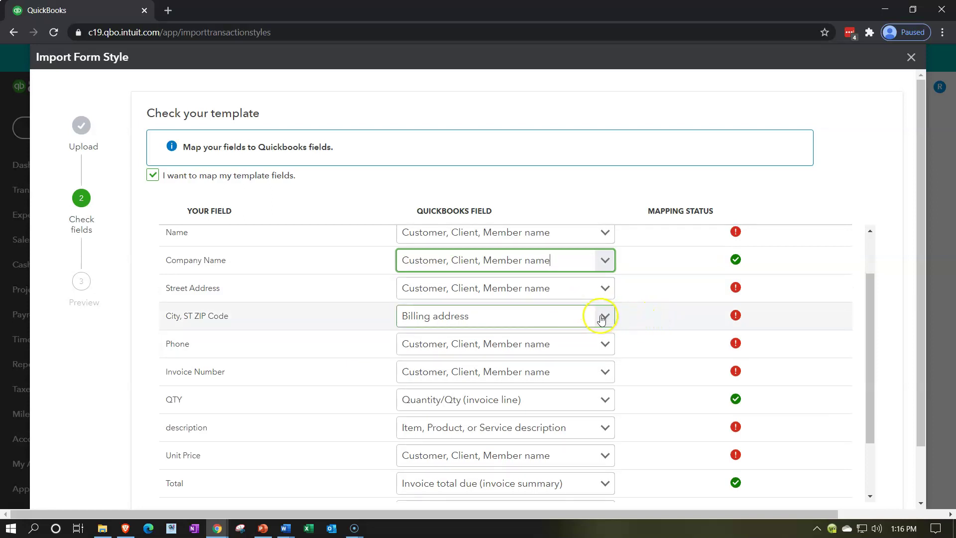
click(606, 346)
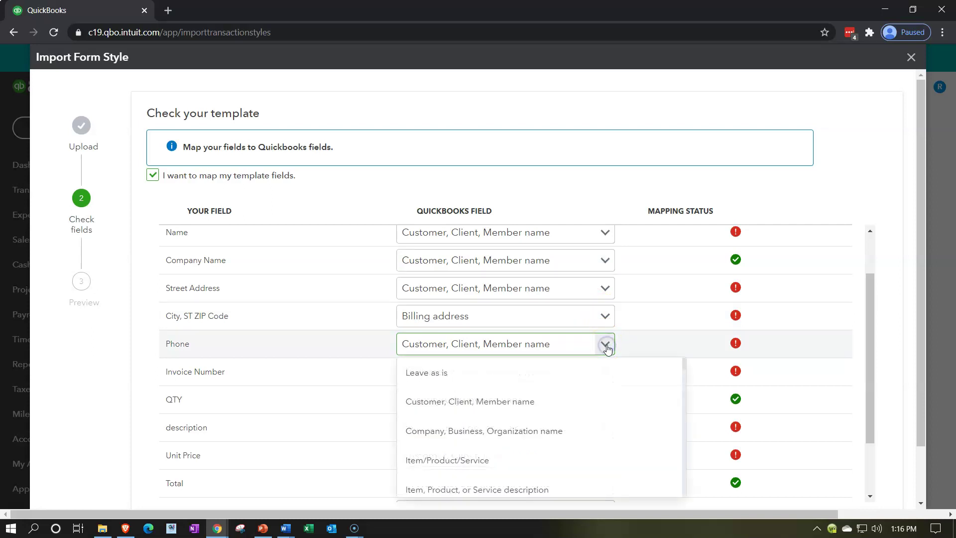
click(550, 344)
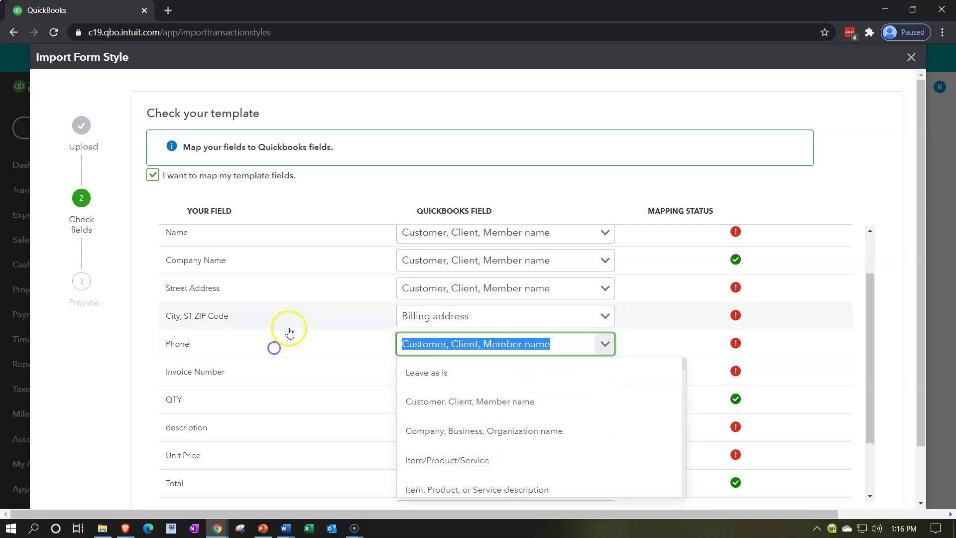
text(pho)
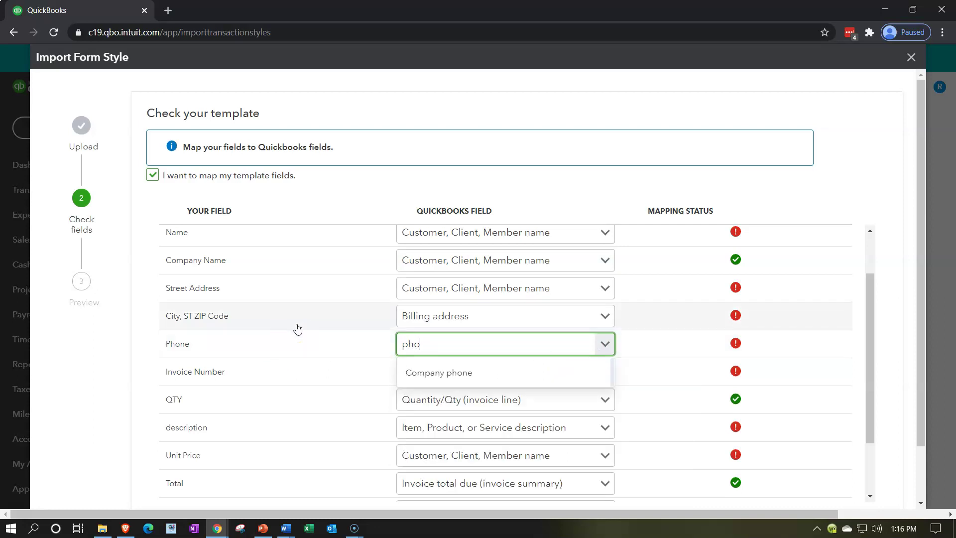
key(BackSpace)
key(BackSpace)
key(BackSpace)
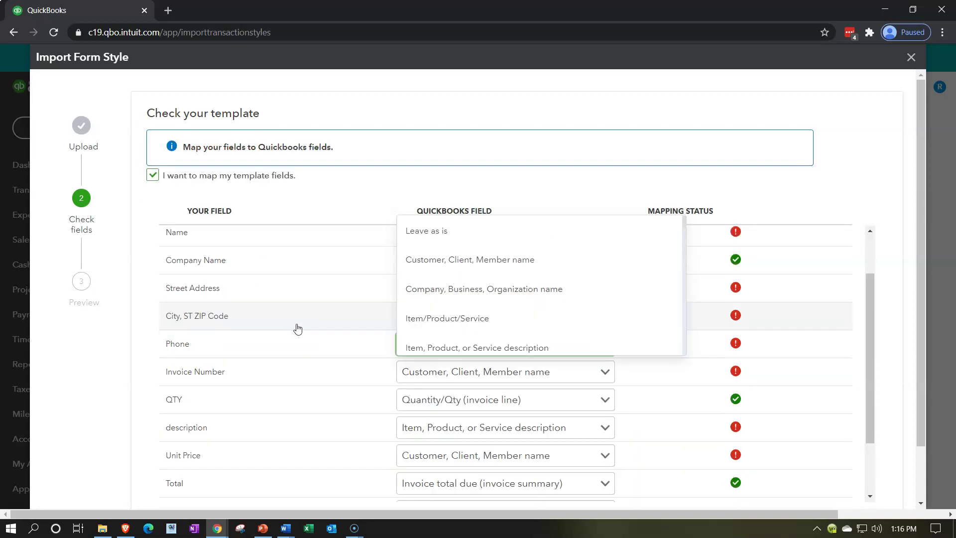
text(t)
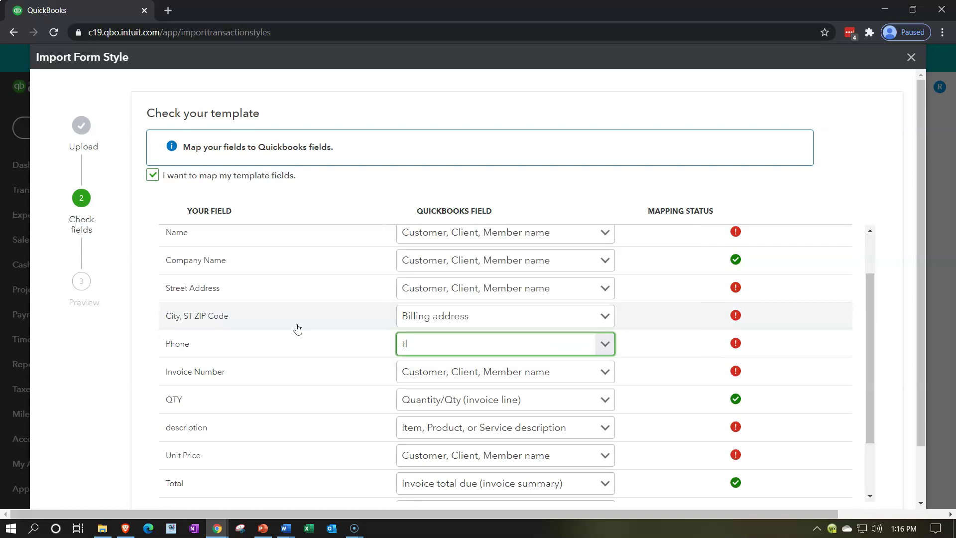
text(l)
key(BackSpace)
key(BackSpace)
key(Escape)
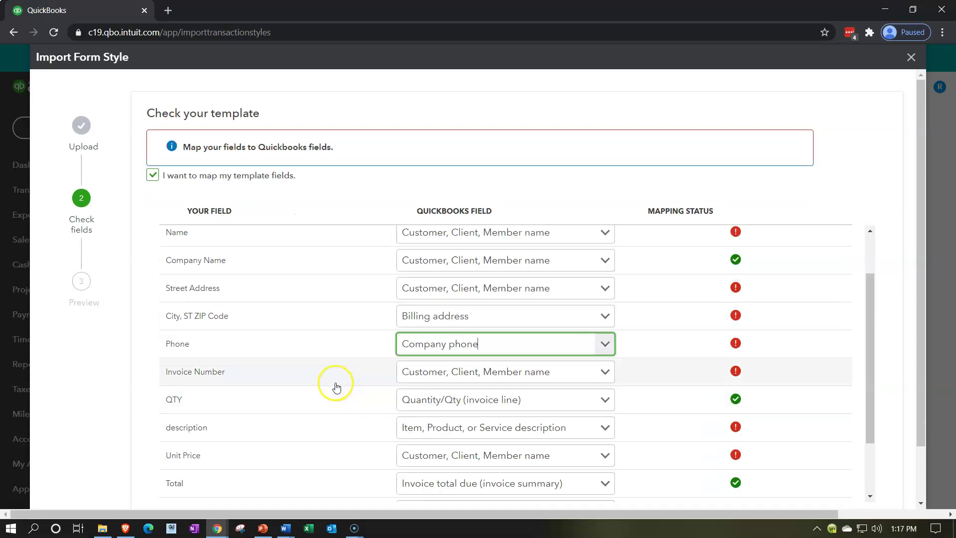
Map the second Invoice Number template field, below Phone, to the QuickBooks field Invoice Number
drag(550, 371, 380, 363)
text(invoice)
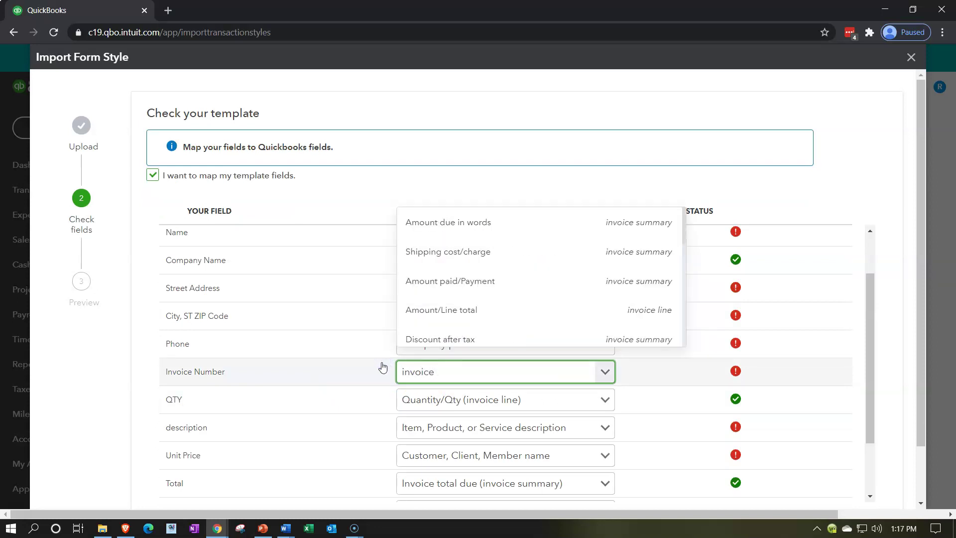
text( num)
click(413, 398)
click(342, 410)
Map the Unit Price template field to "Rate/Price (invoice line)"
scroll(342, 410, down, 1)
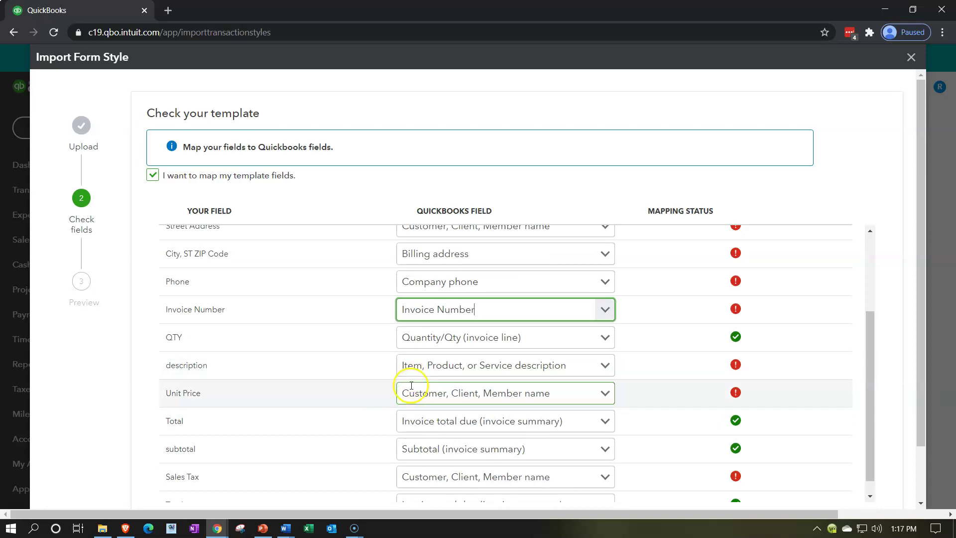
click(580, 389)
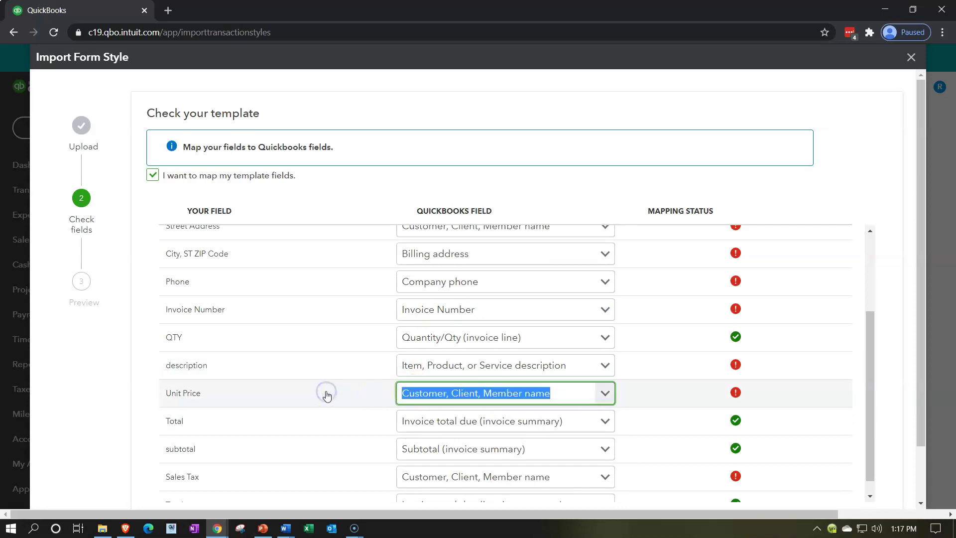
text(pri)
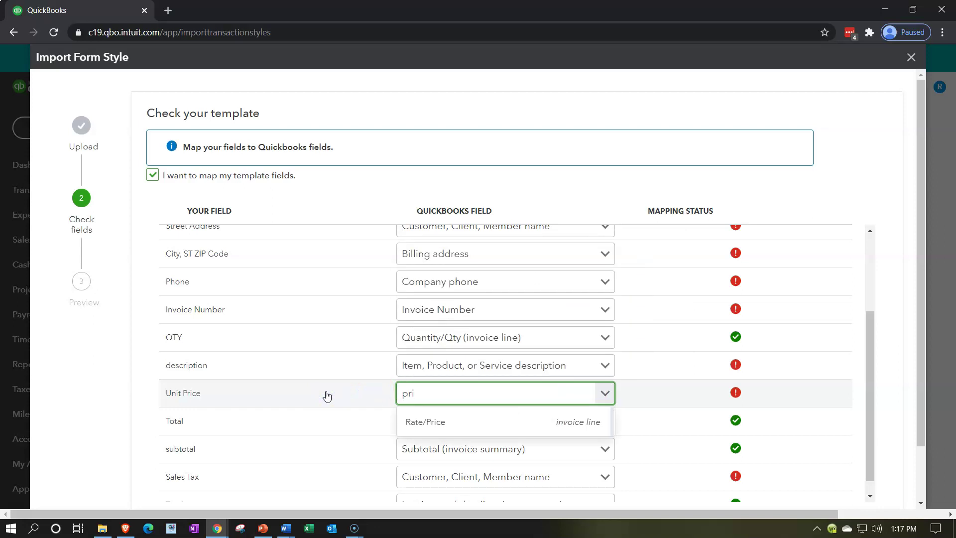
click(423, 427)
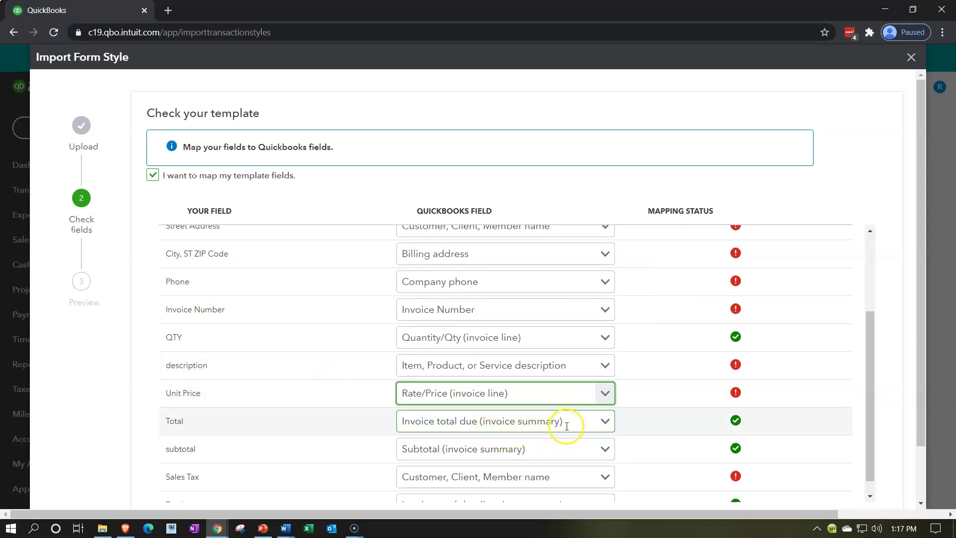
click(566, 426)
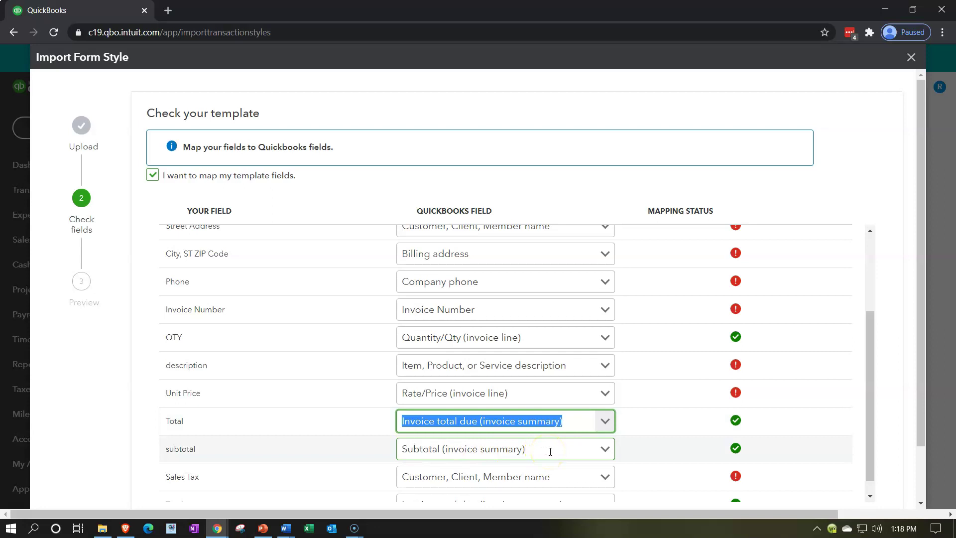
click(74, 408)
Map the Sales Tax template field to "Tax rate (tax summary)", searching the QuickBooks field choices for "tax"
scroll(74, 408, down, 1)
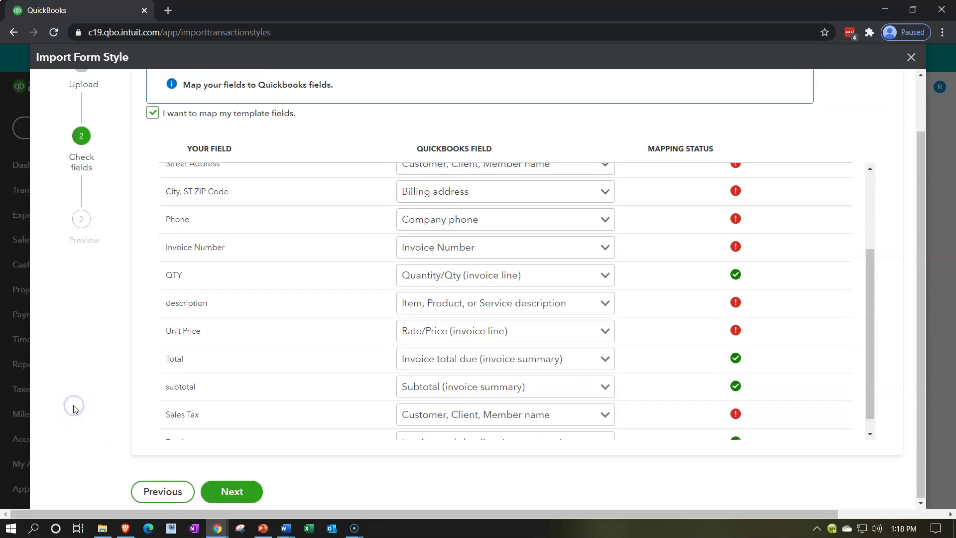
scroll(315, 378, down, 1)
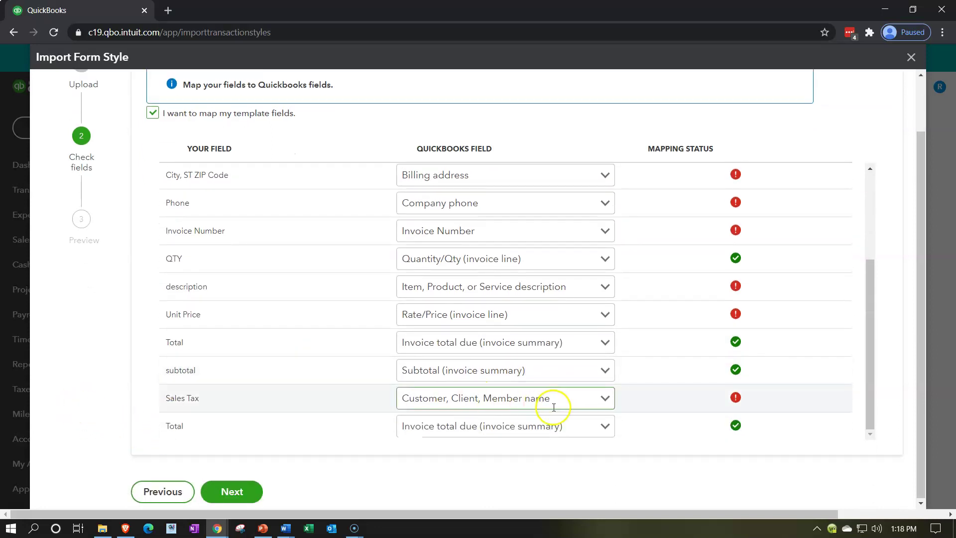
click(442, 395)
text(ta)
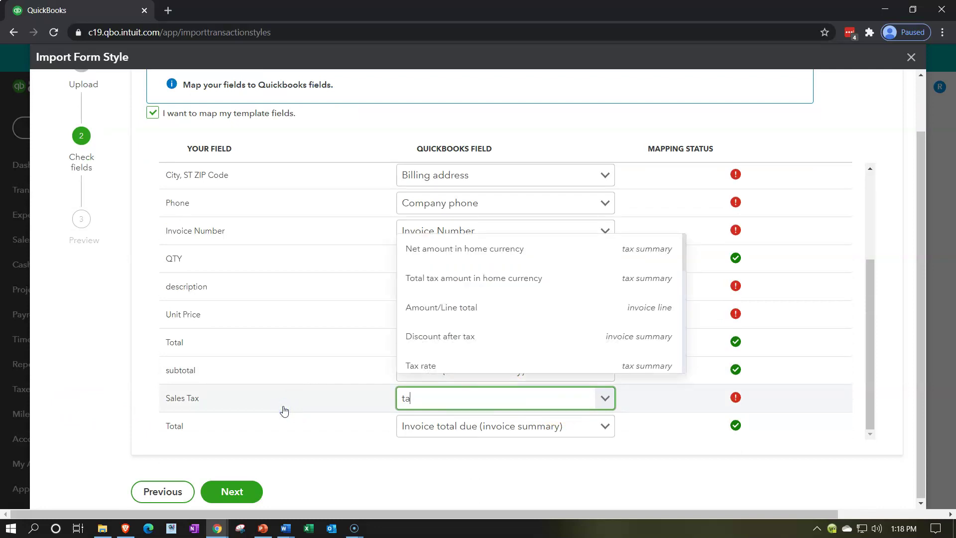
text(x)
click(432, 334)
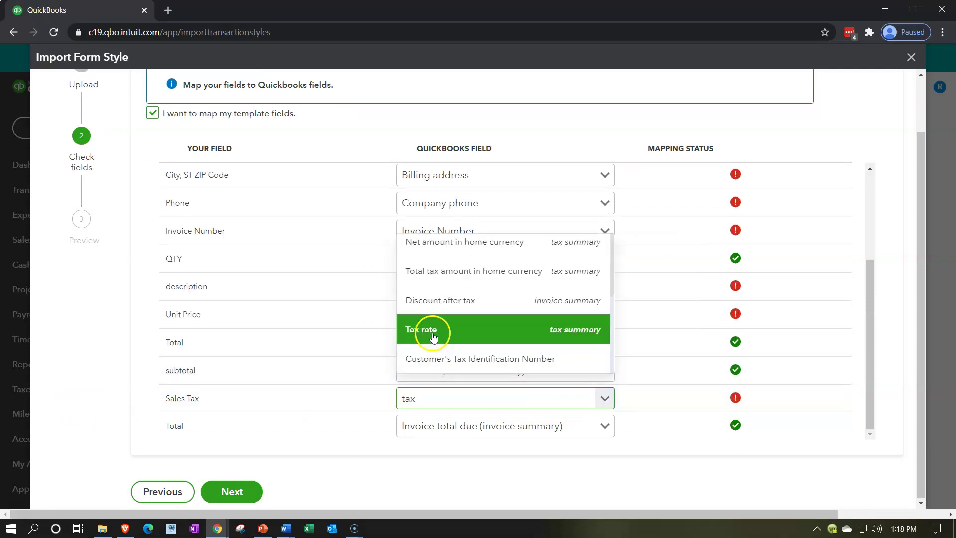
click(432, 334)
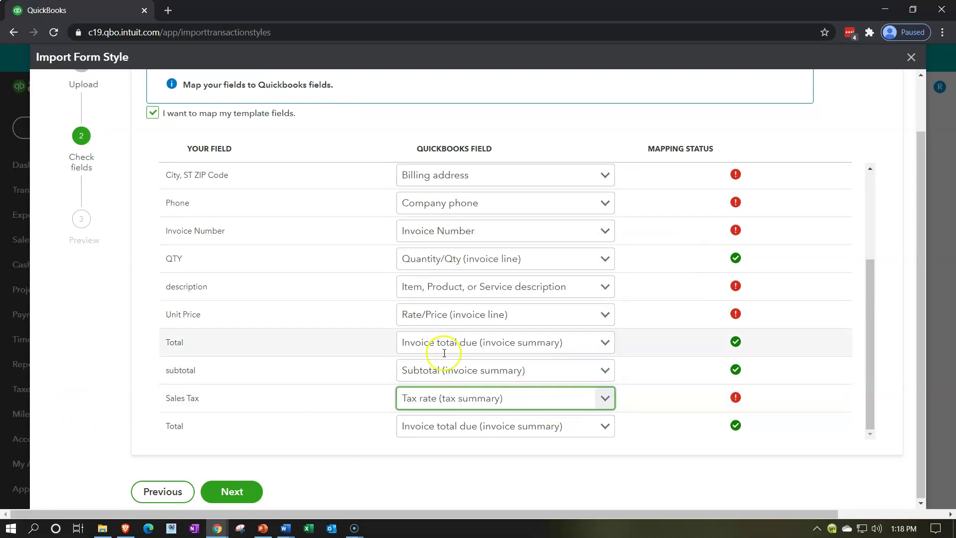
click(489, 424)
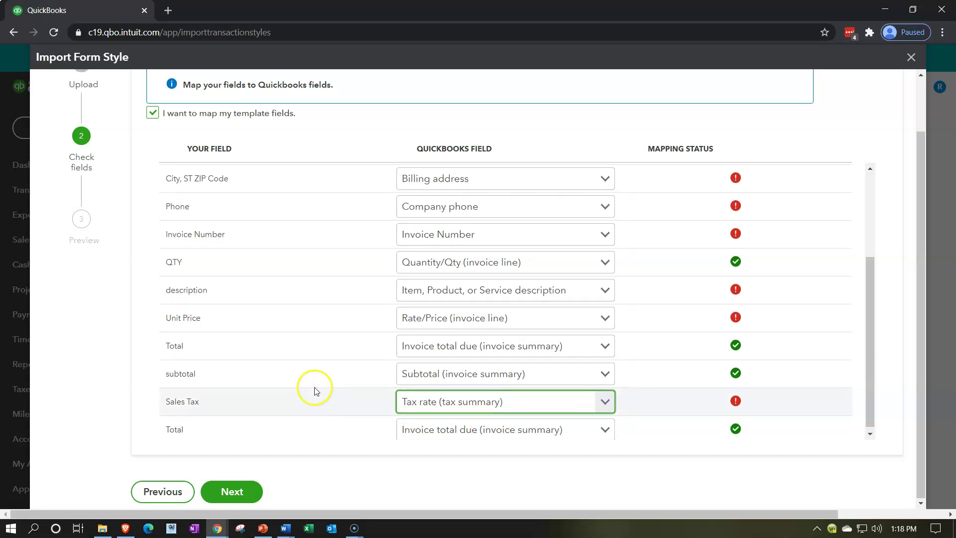
Review the mapped template fields, accept them and proceed to the preview of the form style
scroll(314, 388, up, 3)
scroll(284, 363, up, 2)
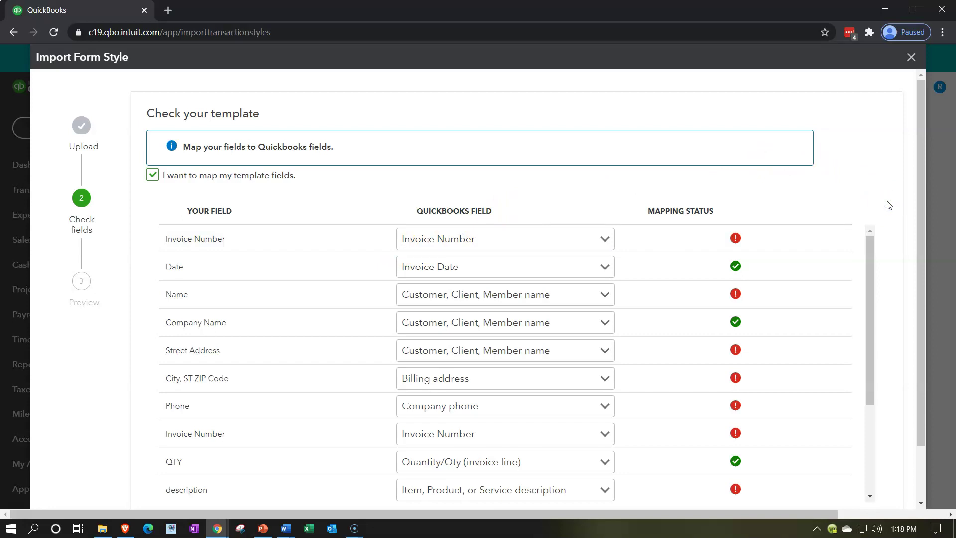
scroll(889, 205, down, 2)
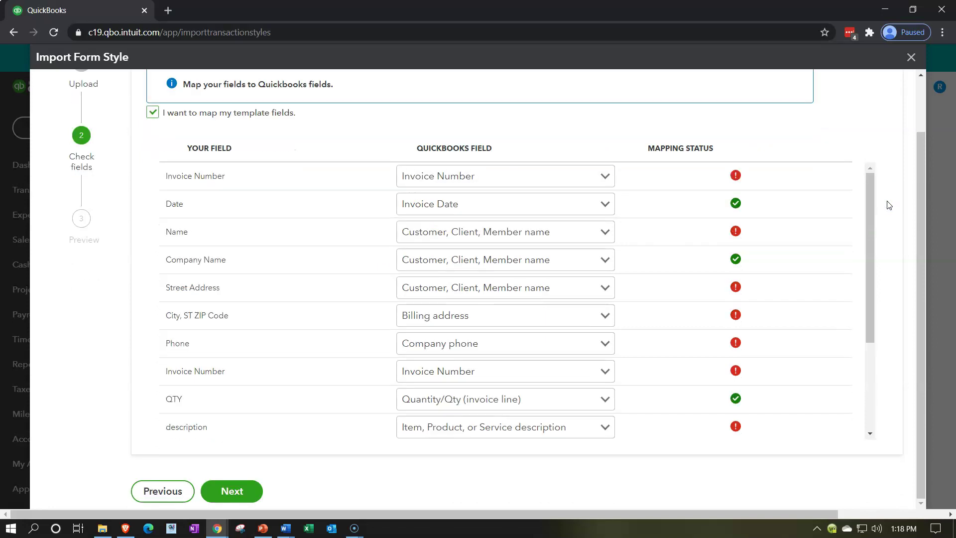
click(452, 441)
click(374, 477)
click(251, 489)
click(258, 471)
click(309, 405)
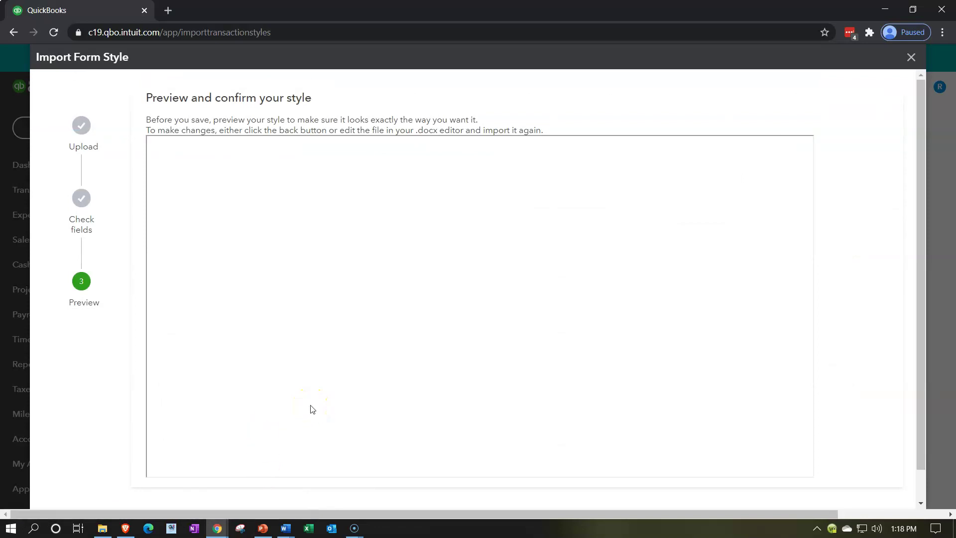
Save the previewed invoice form style as Template 2 and return to the custom form styles list
click(256, 431)
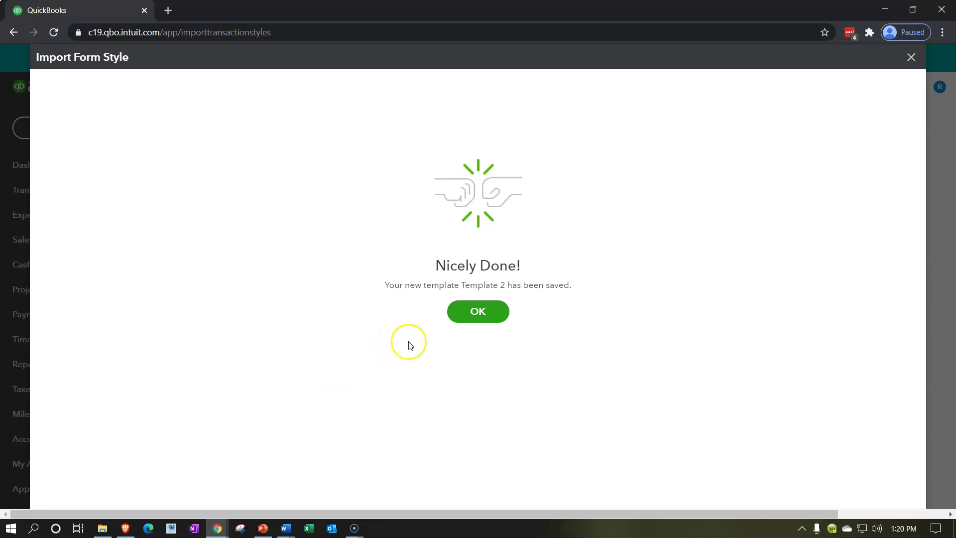
click(468, 312)
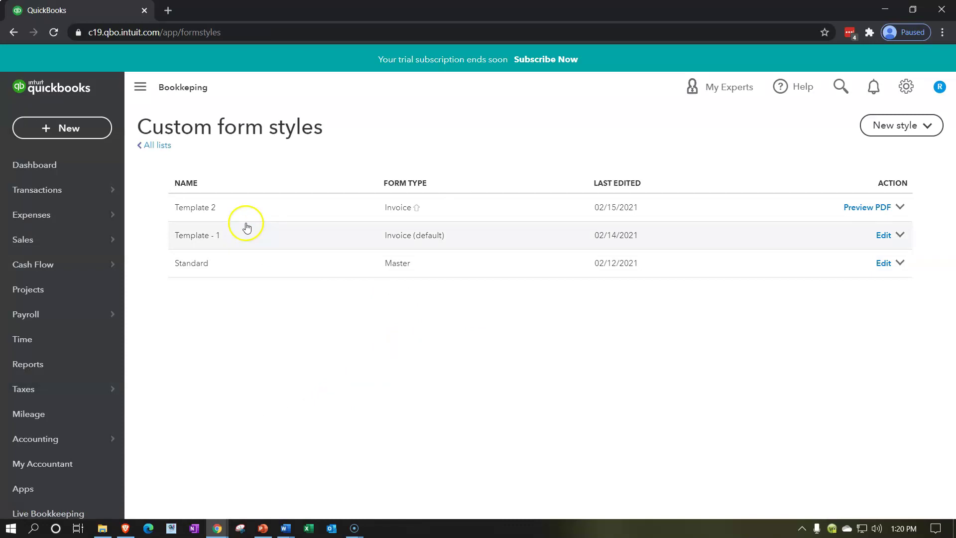